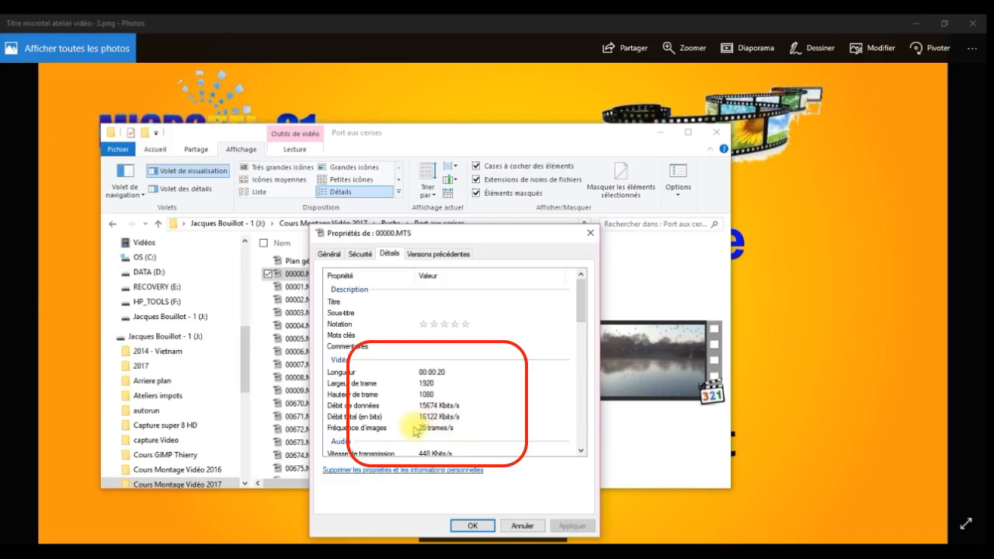
Dismiss the clip's properties and the file window, and start a new project in Vegas Movie Studio
{"action": "left_click", "coordinate": [474, 527]}
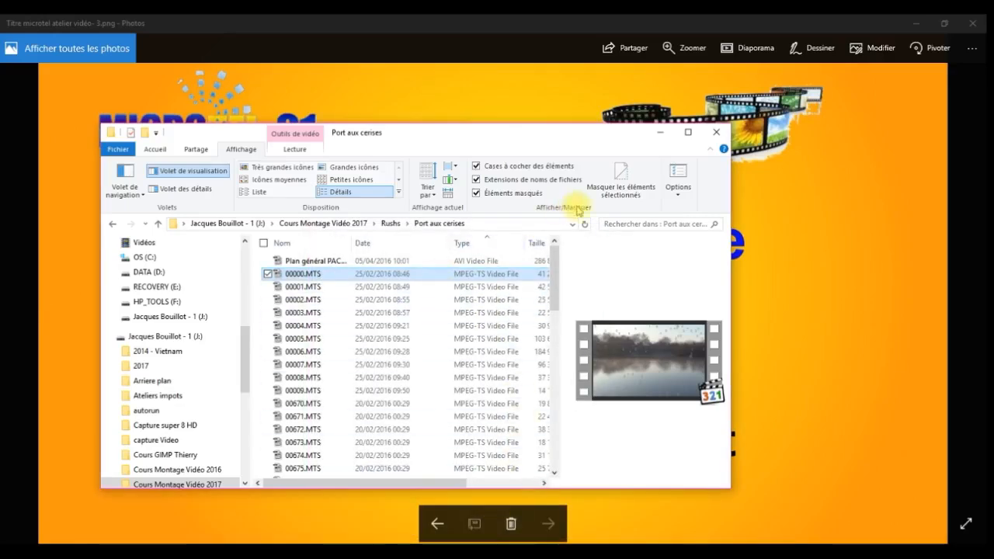
{"action": "left_click", "coordinate": [659, 132]}
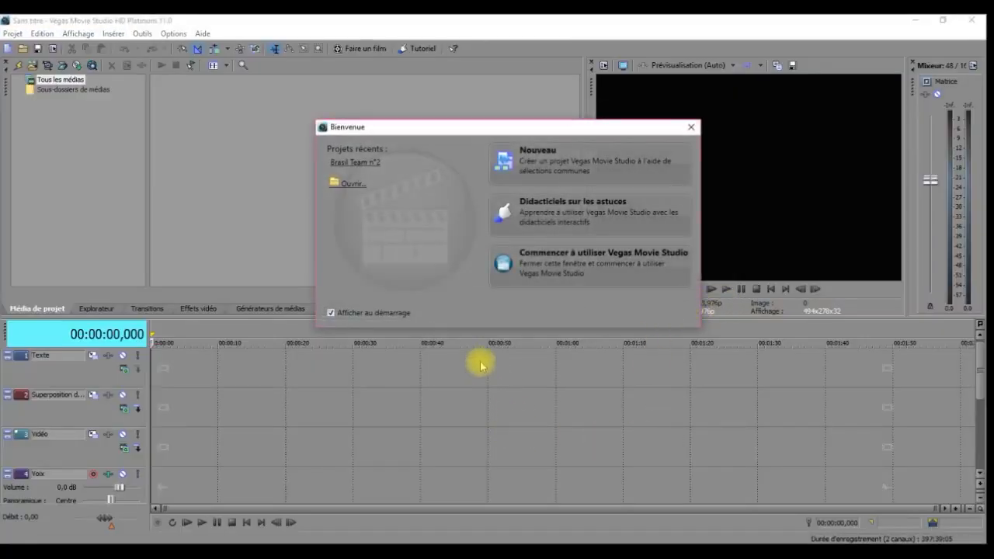
{"action": "left_click", "coordinate": [541, 161]}
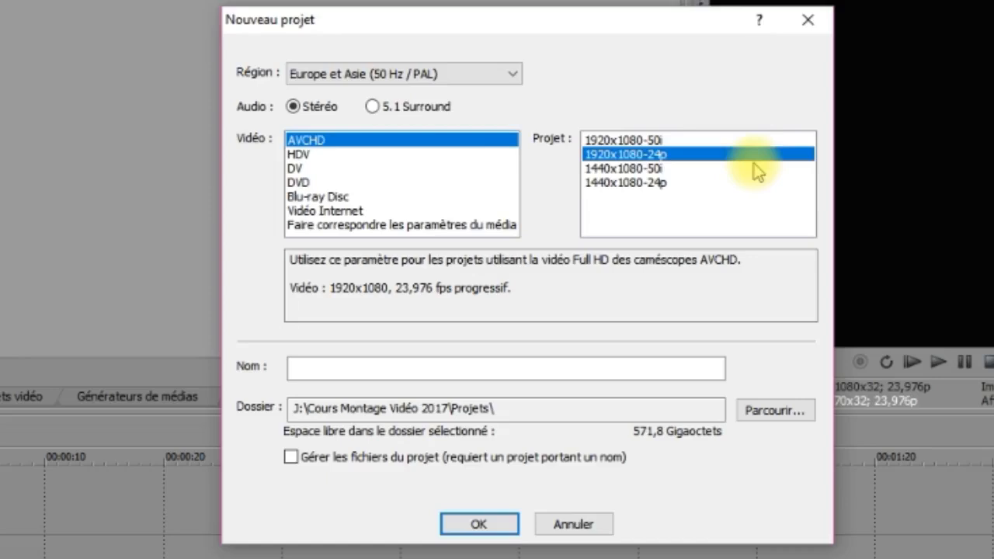
Examine the new-project presets for HDV, DV, DVD, Blu-ray Disc and Internet video
{"action": "left_click", "coordinate": [300, 155]}
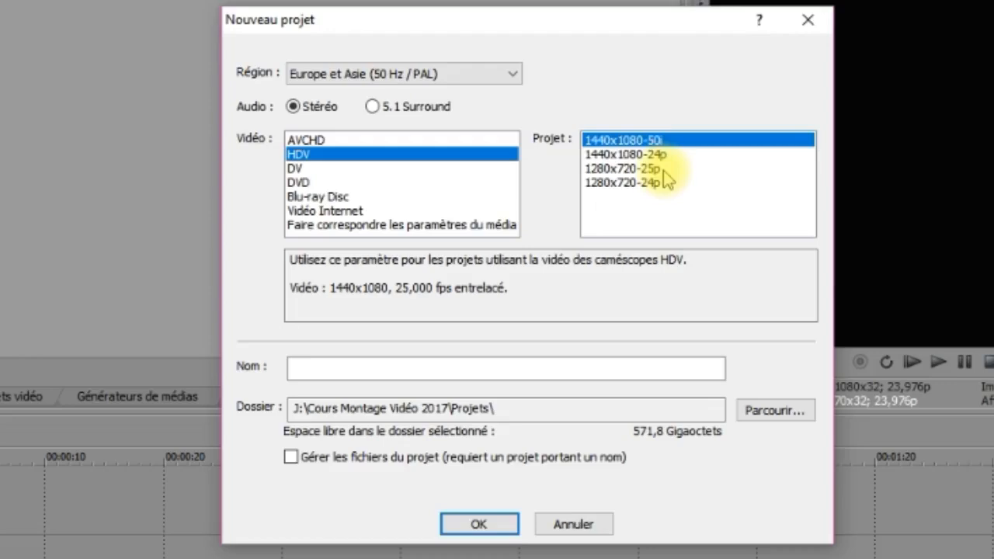
{"action": "left_click", "coordinate": [298, 169]}
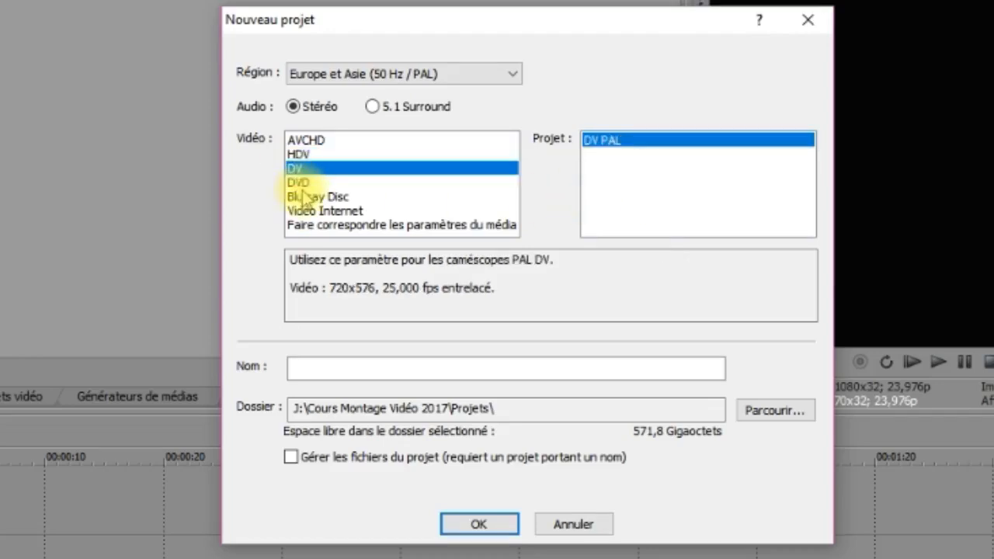
{"action": "left_click", "coordinate": [299, 183]}
{"action": "left_click", "coordinate": [309, 197]}
{"action": "left_click", "coordinate": [332, 212]}
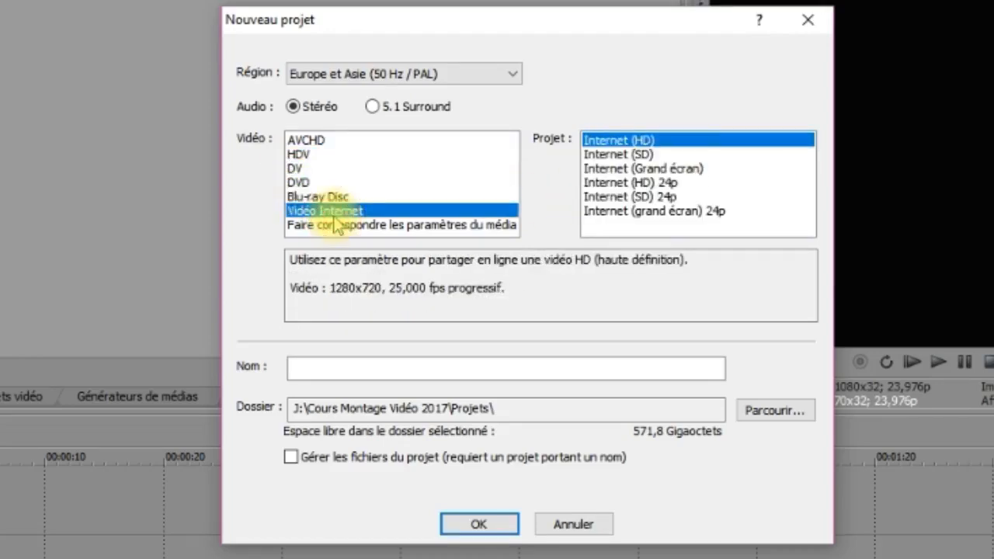
Match the project's video settings to the clip 00000.MTS from J:\Cours Montage Vidéo 2017\Rushs\Port aux cerises
{"action": "left_click", "coordinate": [403, 227]}
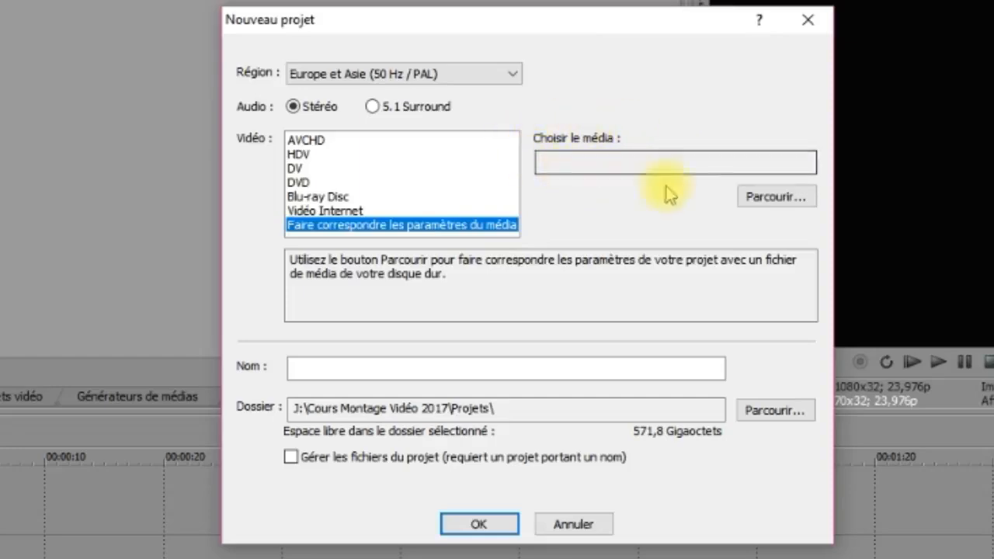
{"action": "left_click", "coordinate": [796, 198]}
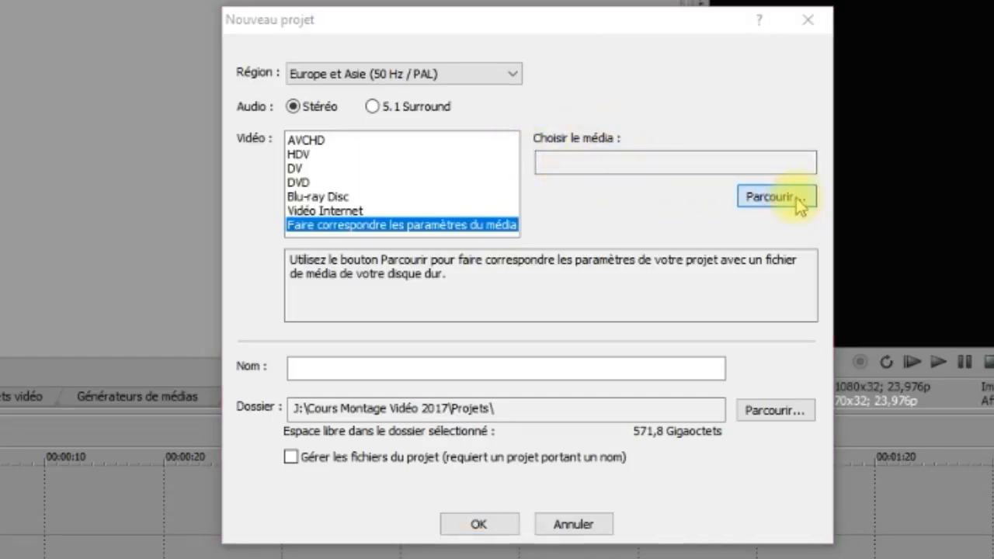
{"action": "left_click", "coordinate": [599, 10]}
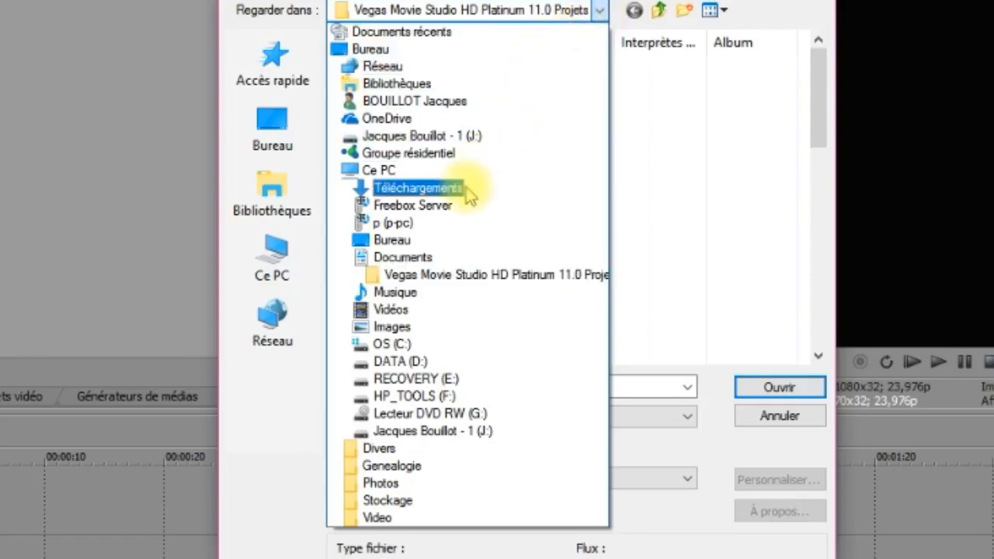
{"action": "left_click", "coordinate": [453, 431]}
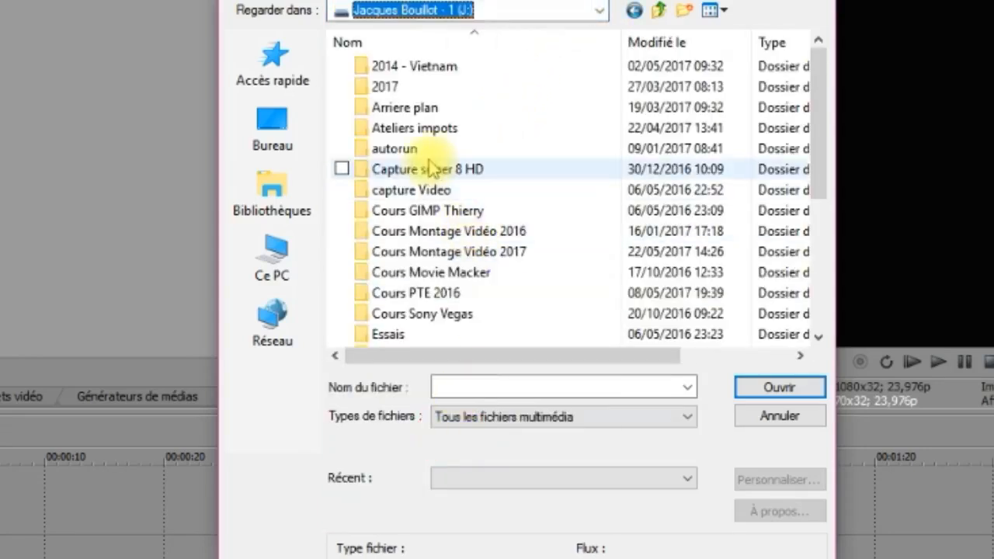
{"action": "double_click", "coordinate": [480, 250]}
{"action": "double_click", "coordinate": [365, 191]}
{"action": "left_click", "coordinate": [411, 73]}
{"action": "double_click", "coordinate": [411, 73]}
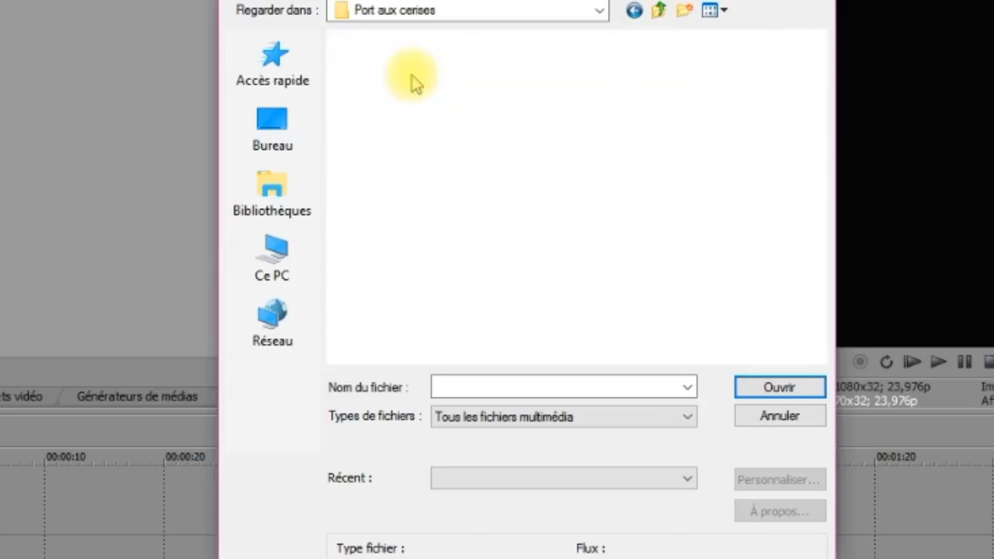
{"action": "left_click", "coordinate": [400, 90]}
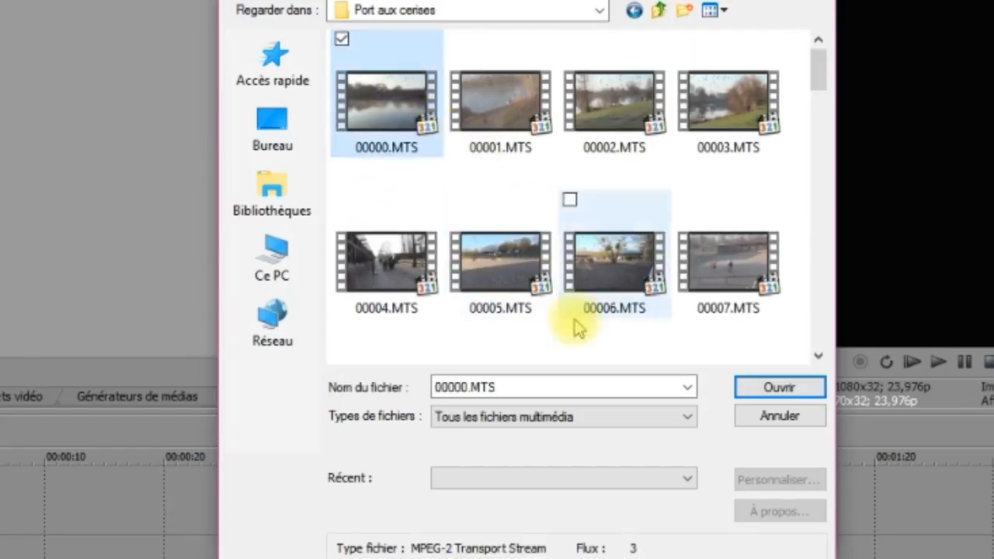
{"action": "left_click", "coordinate": [793, 403]}
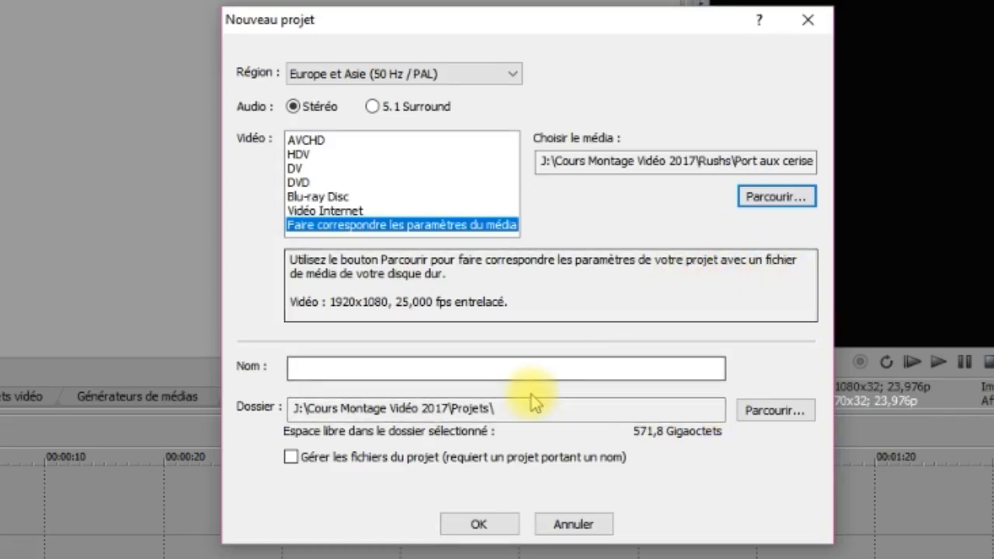
Name the project "Ballade au port aux cerises" and choose the Projets folder inside Cours Montage Vidéo 2017 as its location
{"action": "left_click", "coordinate": [582, 367]}
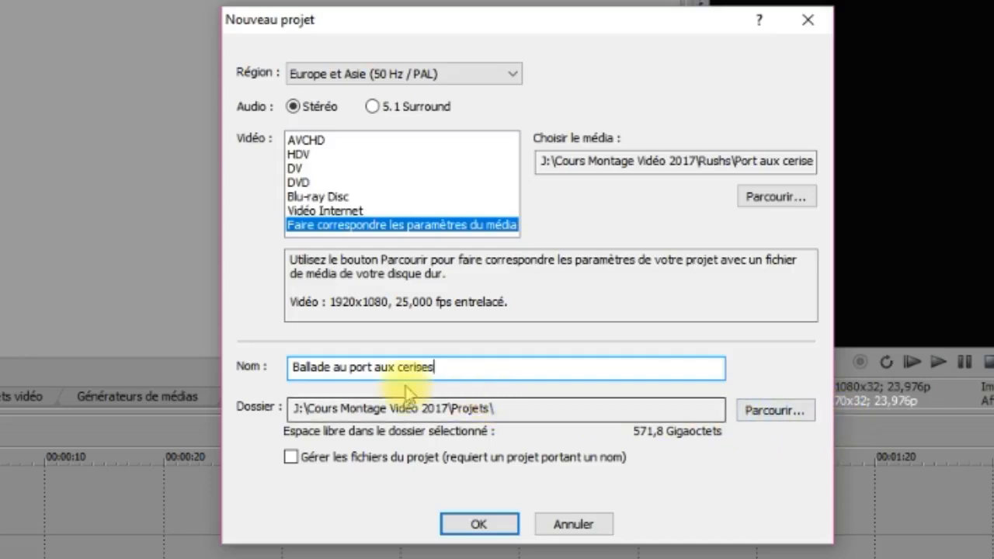
{"action": "left_click", "coordinate": [792, 415]}
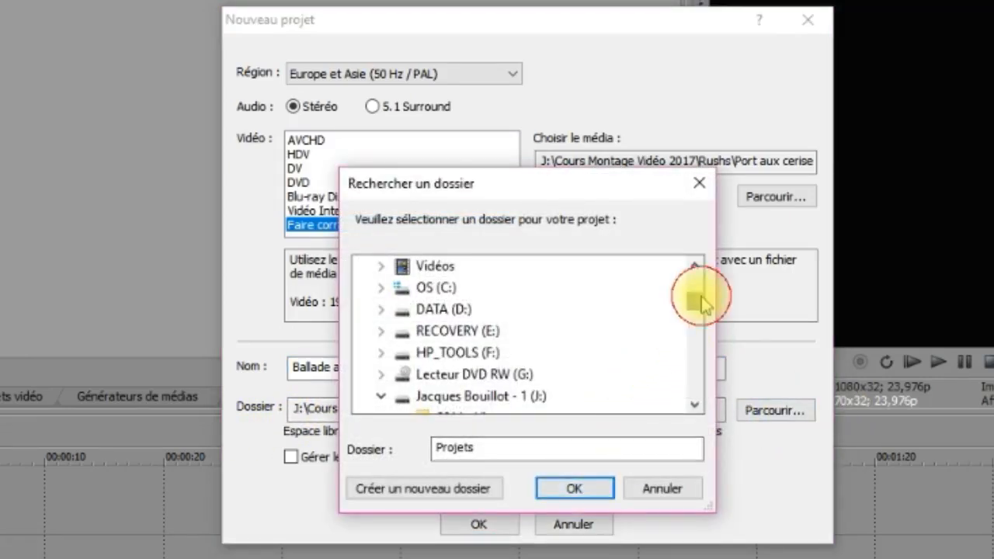
{"action": "left_click_drag", "start_coordinate": [700, 298], "coordinate": [698, 305]}
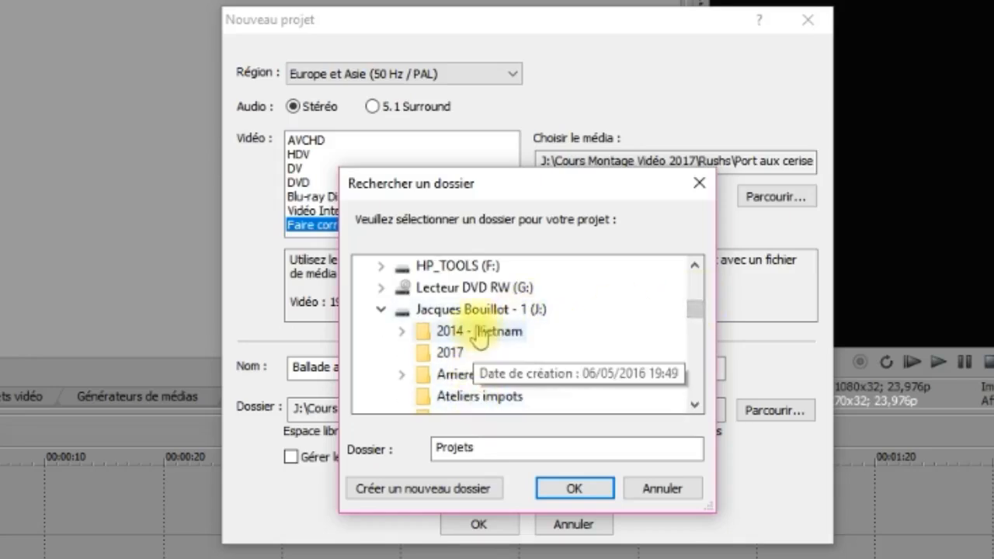
{"action": "left_click_drag", "start_coordinate": [692, 306], "coordinate": [694, 321]}
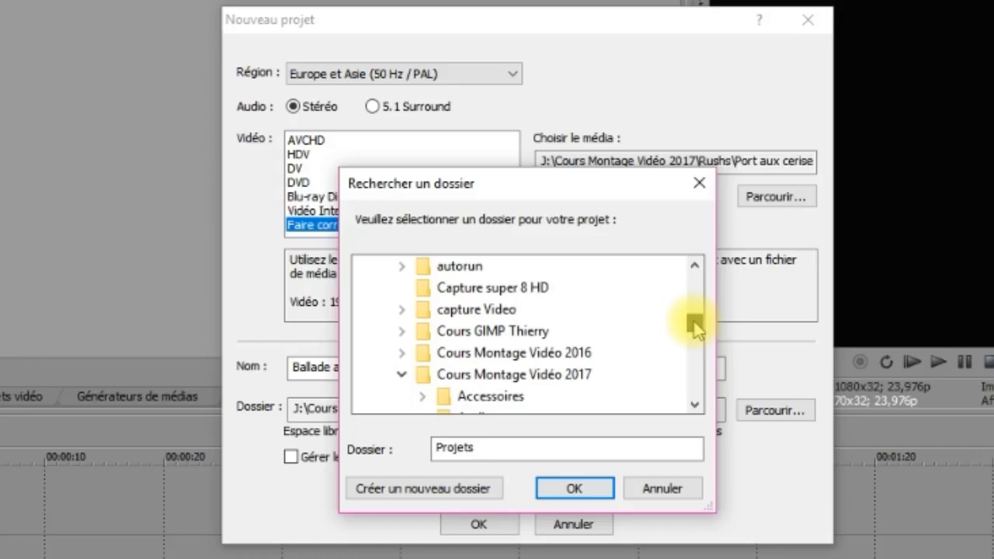
{"action": "left_click", "coordinate": [552, 382]}
{"action": "left_click", "coordinate": [694, 405]}
{"action": "left_click", "coordinate": [693, 405]}
{"action": "left_click", "coordinate": [694, 404]}
{"action": "left_click", "coordinate": [694, 405]}
{"action": "left_click", "coordinate": [694, 405]}
{"action": "left_click", "coordinate": [694, 405]}
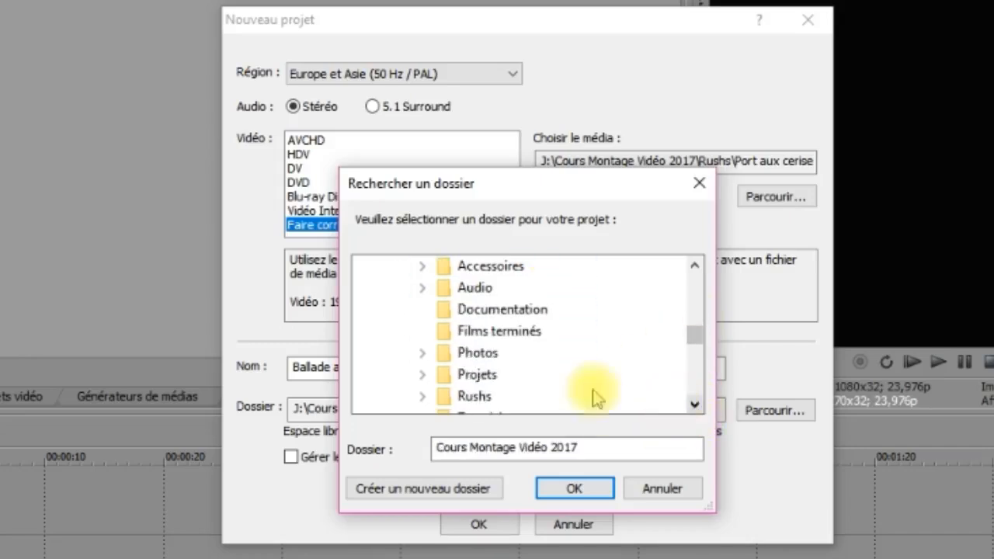
{"action": "left_click", "coordinate": [468, 381]}
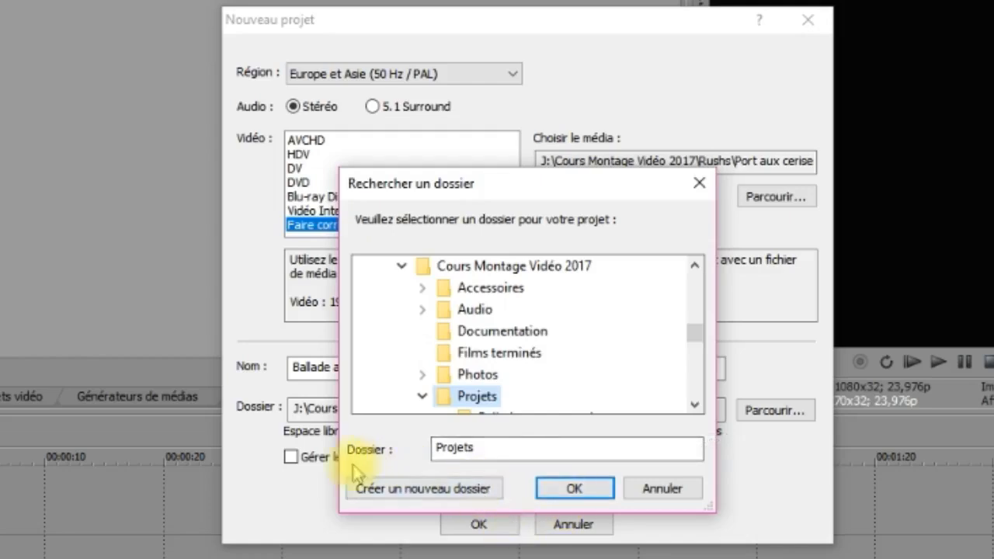
{"action": "left_click", "coordinate": [594, 491]}
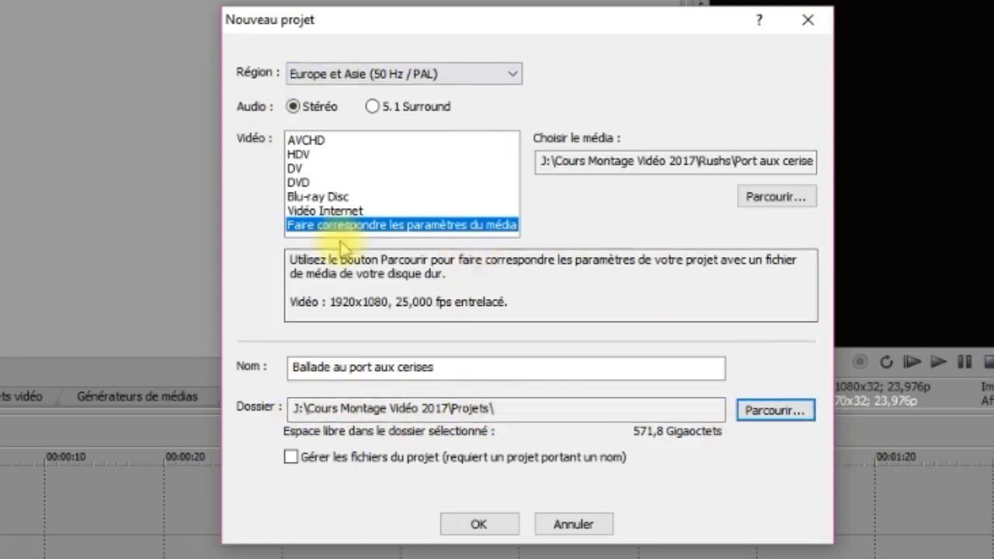
Enable management of the project files and create the new project
{"action": "left_click", "coordinate": [291, 458]}
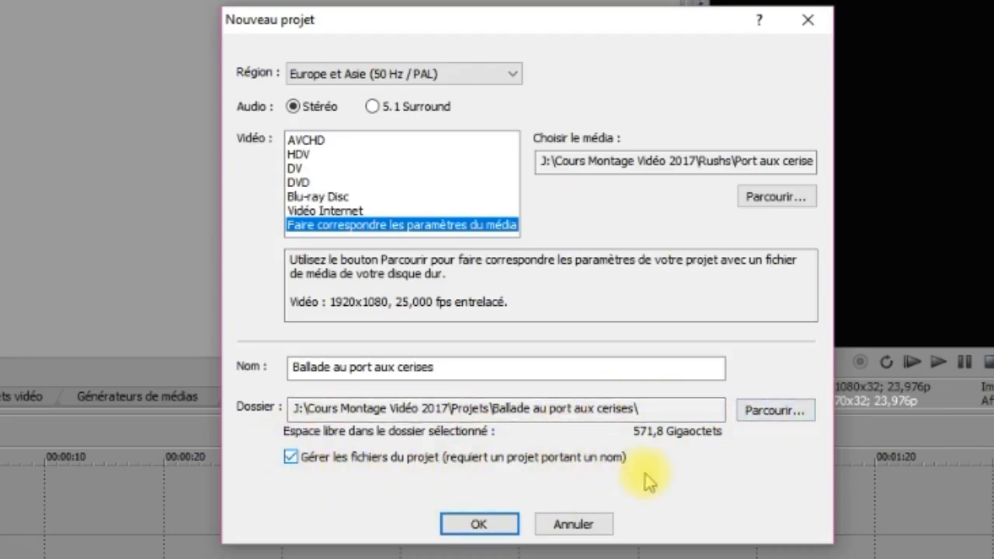
{"action": "left_click", "coordinate": [499, 529]}
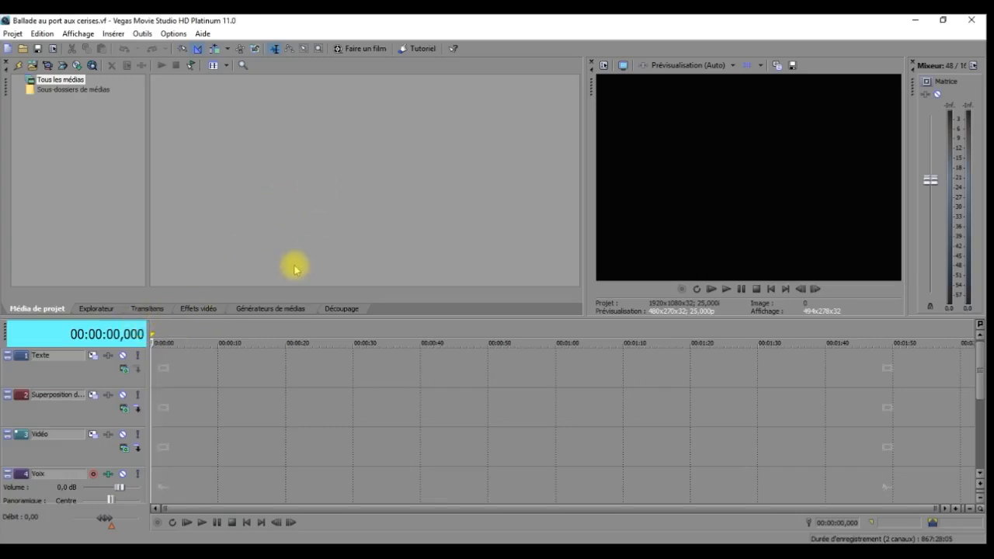
Browse to the Port aux cerises folder under Rushs in the editor's file explorer
{"action": "left_click", "coordinate": [101, 311]}
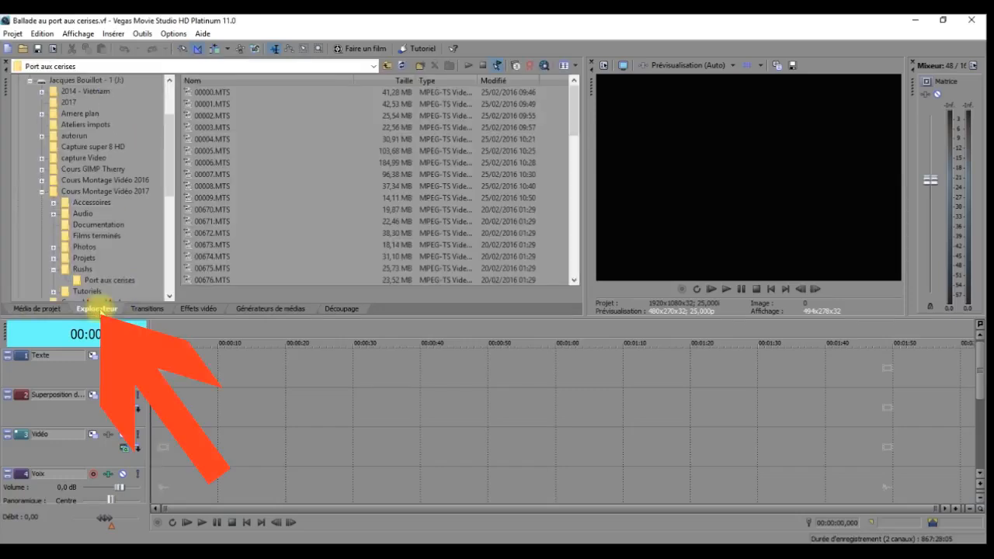
{"action": "left_click", "coordinate": [84, 269]}
{"action": "left_click", "coordinate": [97, 281]}
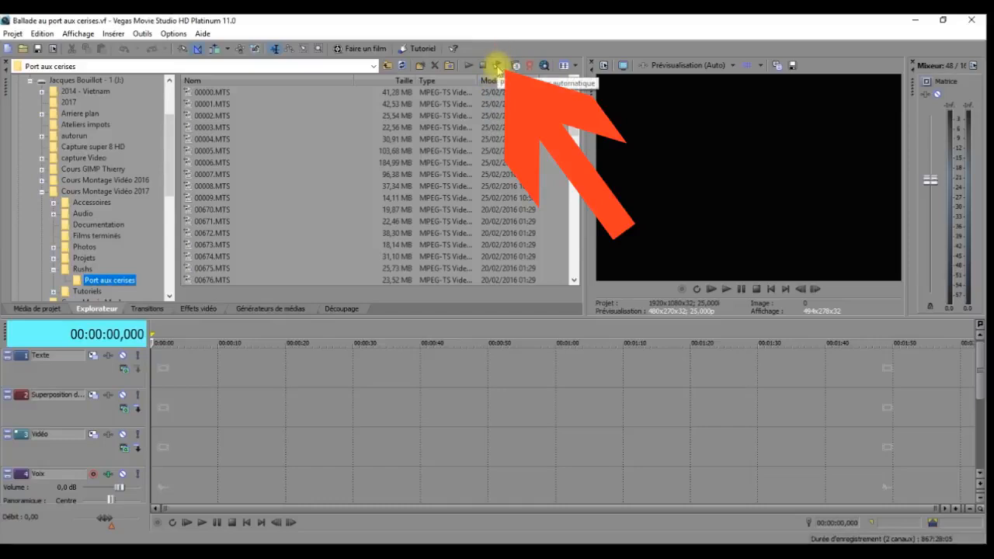
Use automatic preview to view the clips 00001.MTS, 00007.MTS and 00671.MTS, then stop playback
{"action": "left_click", "coordinate": [496, 65]}
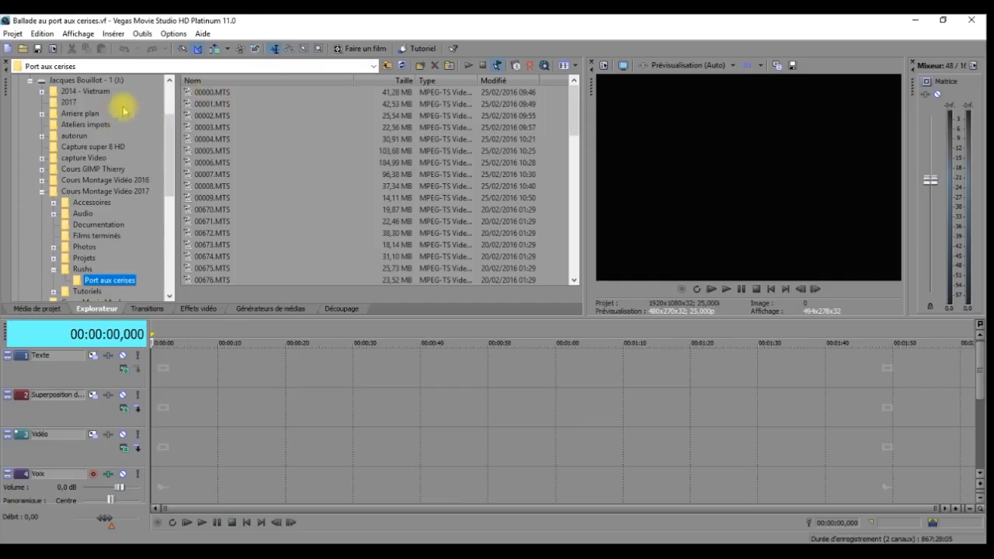
{"action": "left_click", "coordinate": [219, 103]}
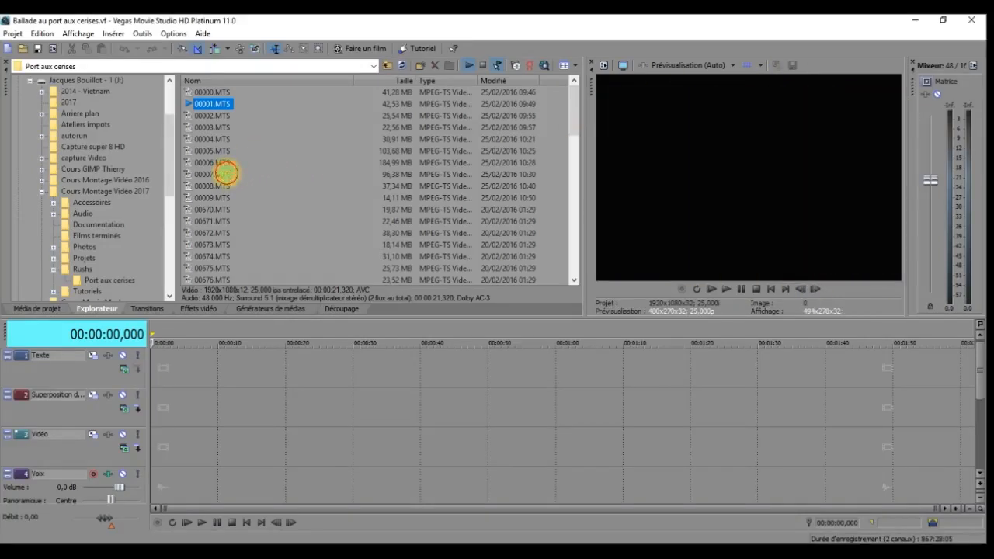
{"action": "left_click", "coordinate": [221, 174]}
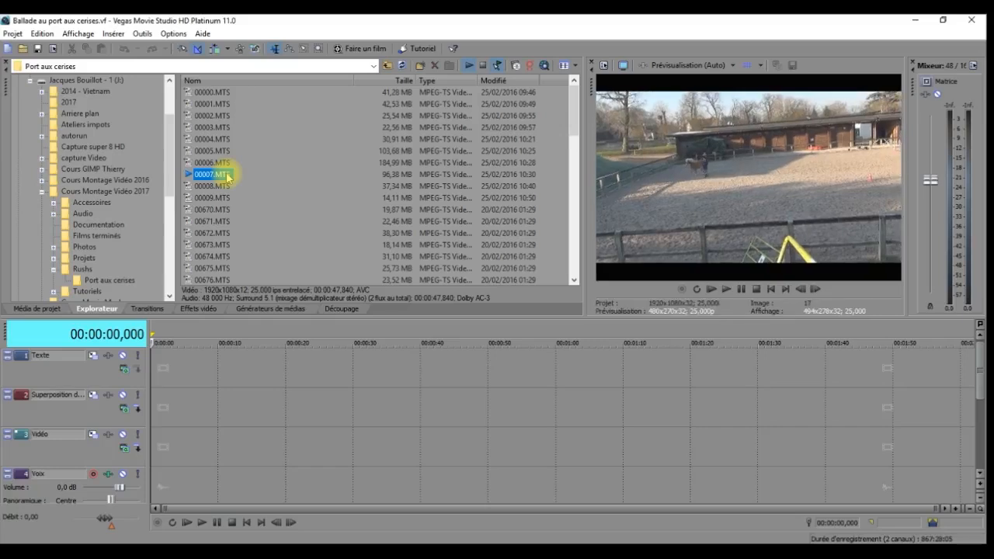
{"action": "left_click", "coordinate": [221, 221]}
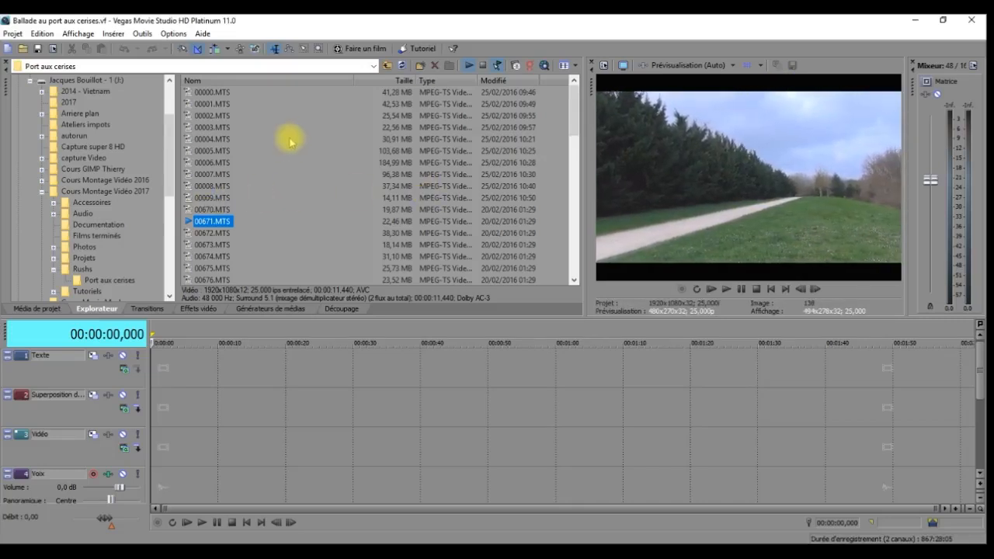
{"action": "left_click", "coordinate": [255, 371]}
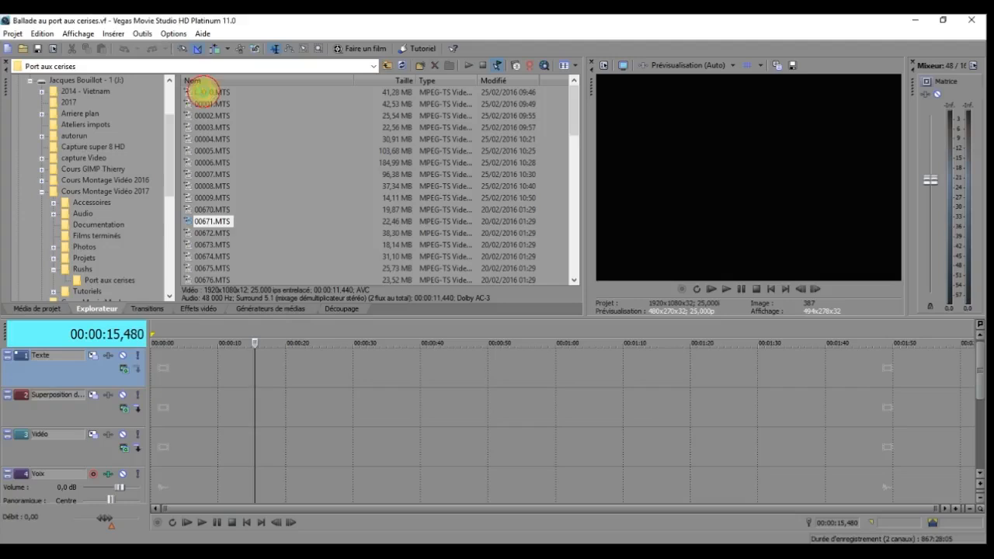
Add all clips from 00000.MTS through 00718.MTS to the project media list
{"action": "left_click", "coordinate": [204, 91]}
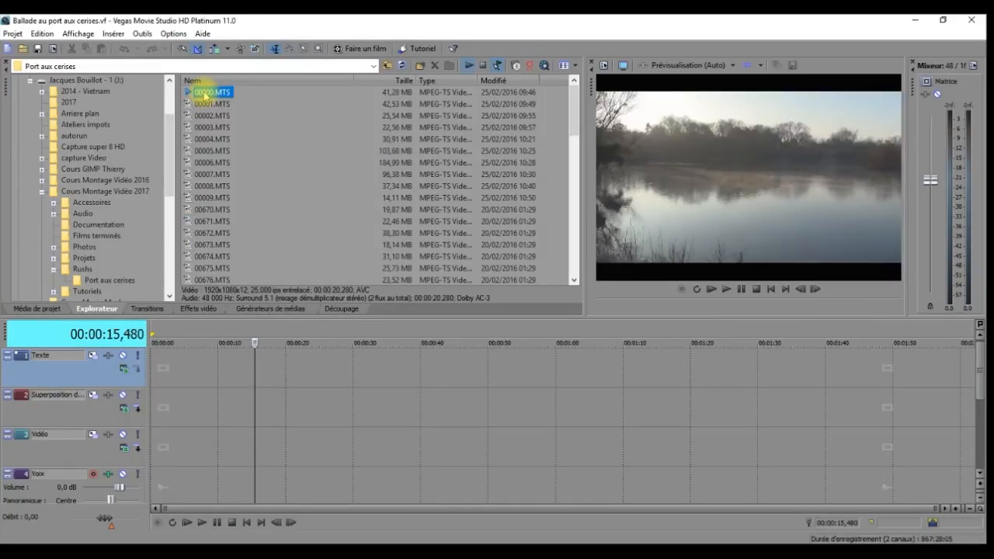
{"action": "left_click_drag", "start_coordinate": [574, 113], "coordinate": [572, 257]}
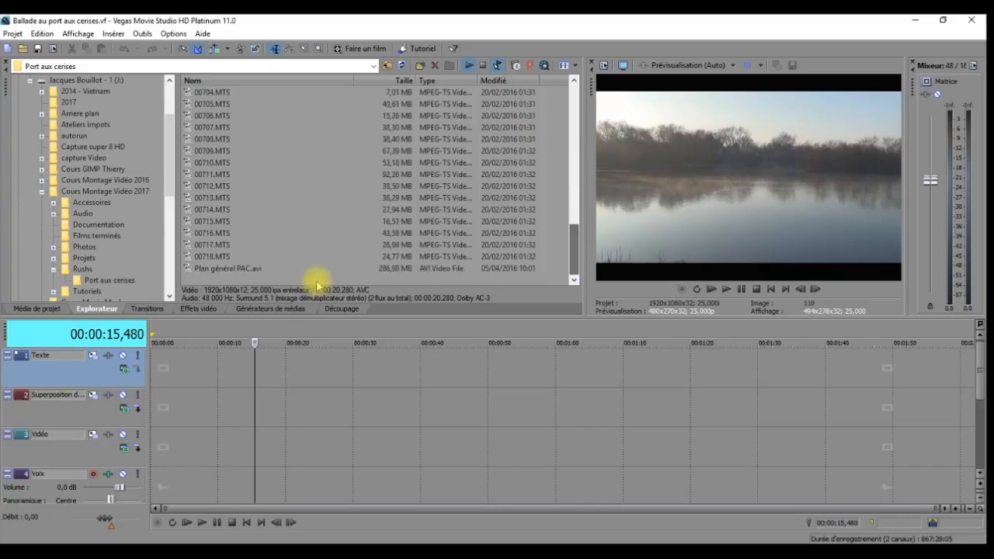
{"action": "left_click", "coordinate": [204, 258], "text": "shift"}
{"action": "left_click", "coordinate": [211, 142]}
{"action": "left_click_drag", "start_coordinate": [211, 142], "coordinate": [212, 144]}
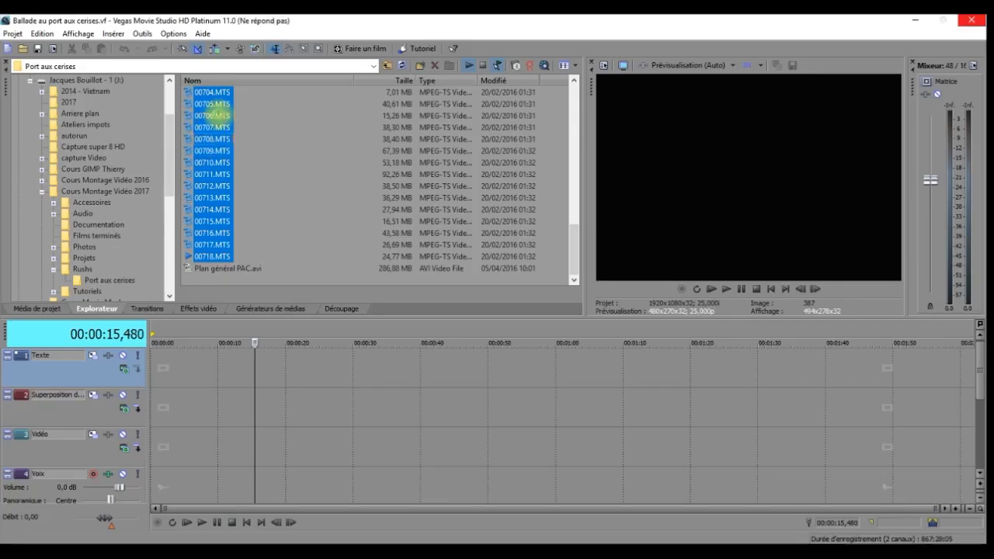
{"action": "right_click", "coordinate": [213, 141]}
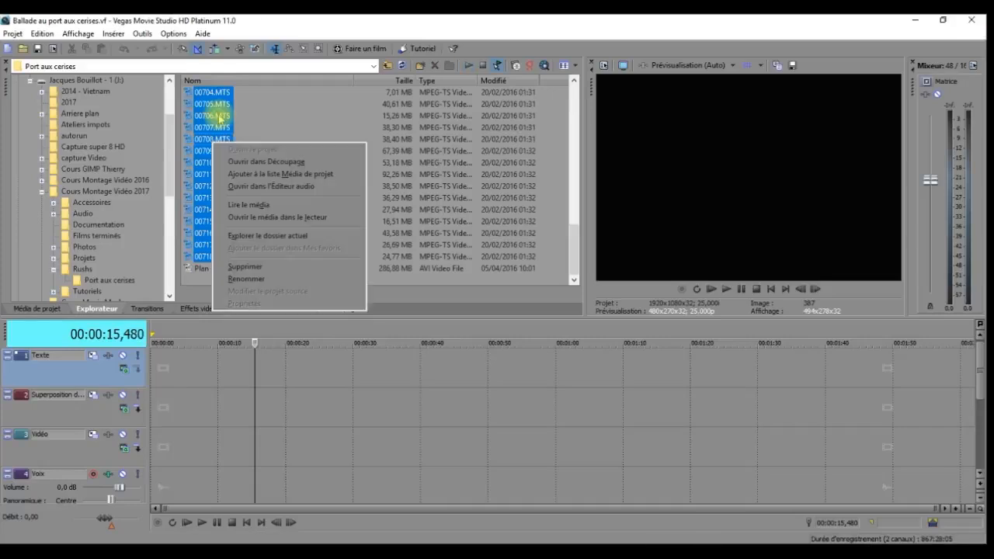
{"action": "left_click", "coordinate": [275, 179]}
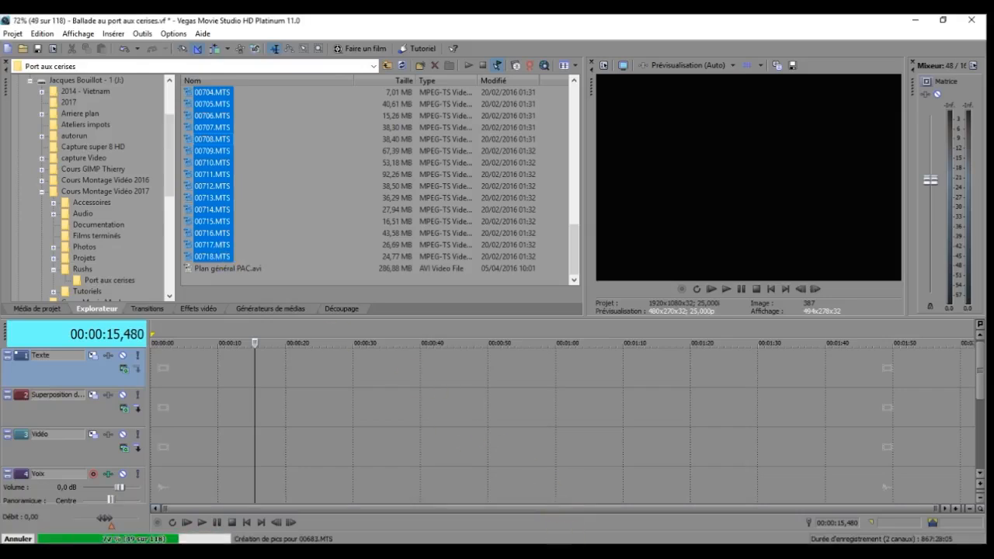
{"action": "left_click", "coordinate": [591, 553]}
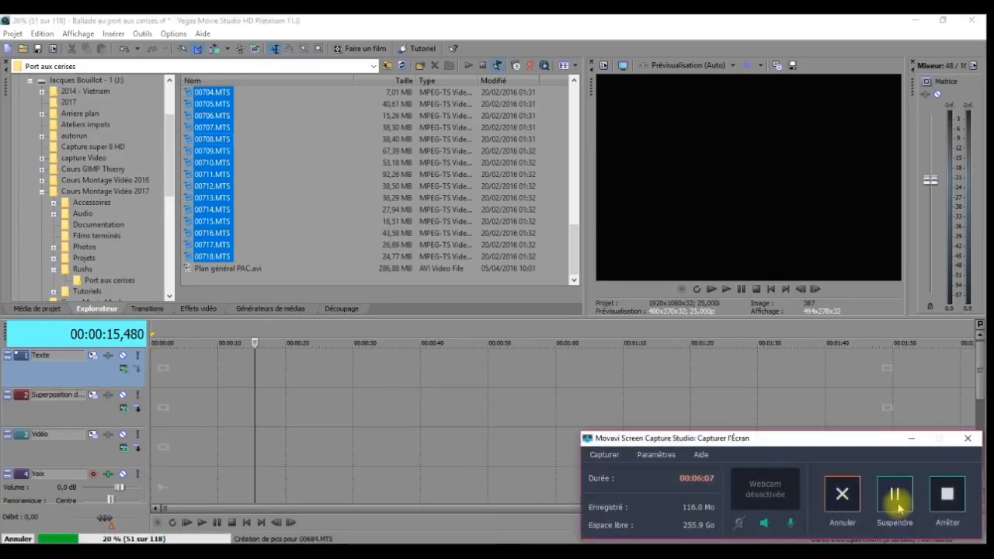
Show the imported clips in the project media list
{"action": "left_click", "coordinate": [896, 501]}
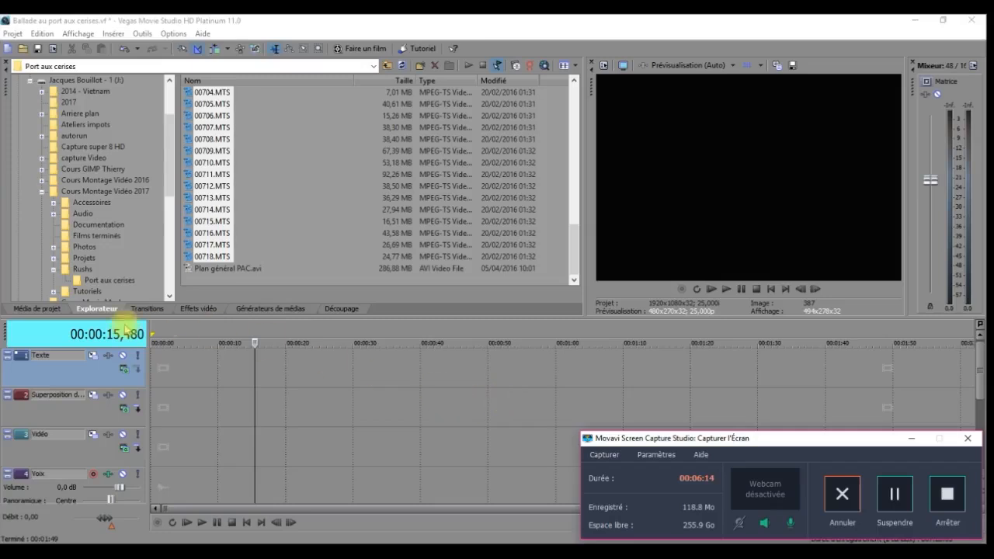
{"action": "left_click", "coordinate": [39, 308]}
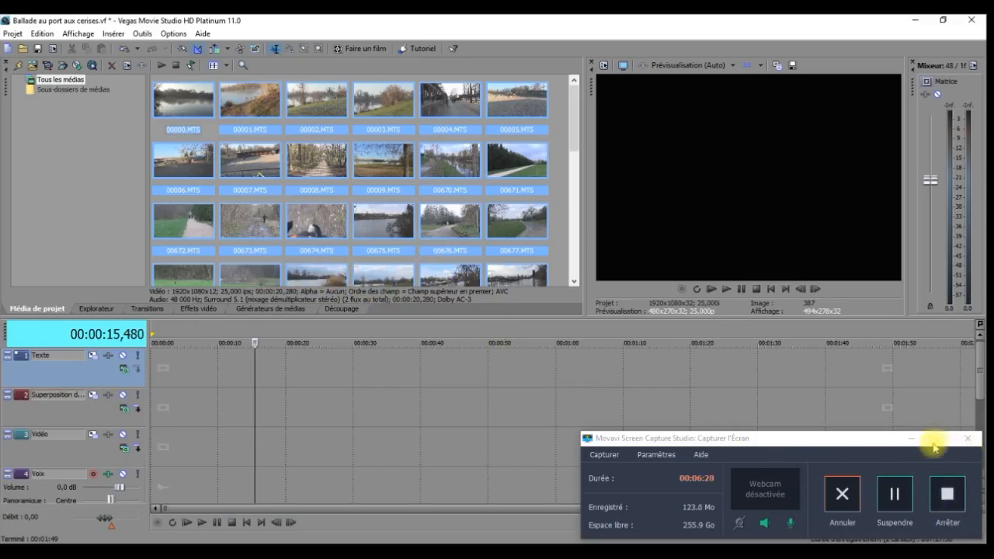
{"action": "left_click", "coordinate": [909, 437]}
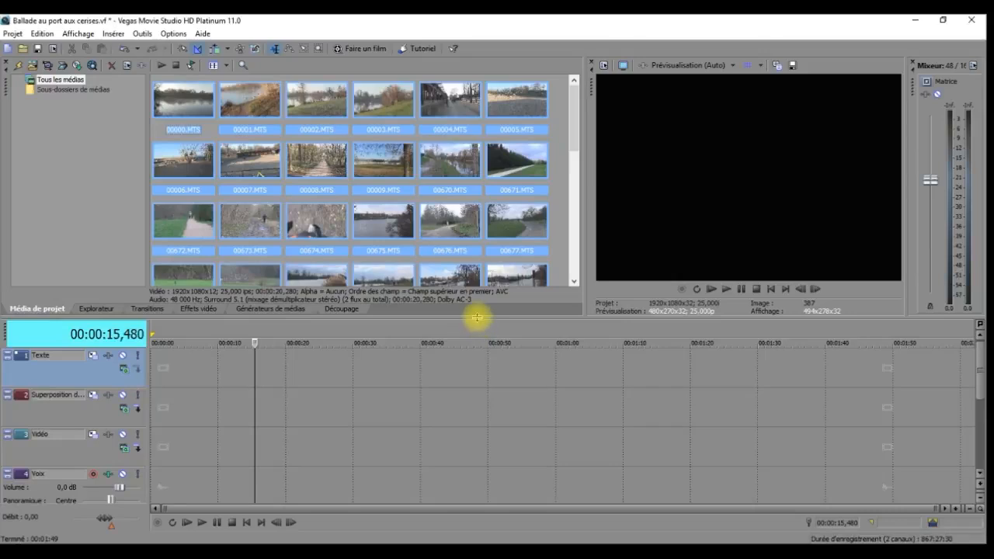
Resize the media, preview and timeline panes and view the available transitions
{"action": "left_click_drag", "start_coordinate": [476, 316], "coordinate": [447, 191]}
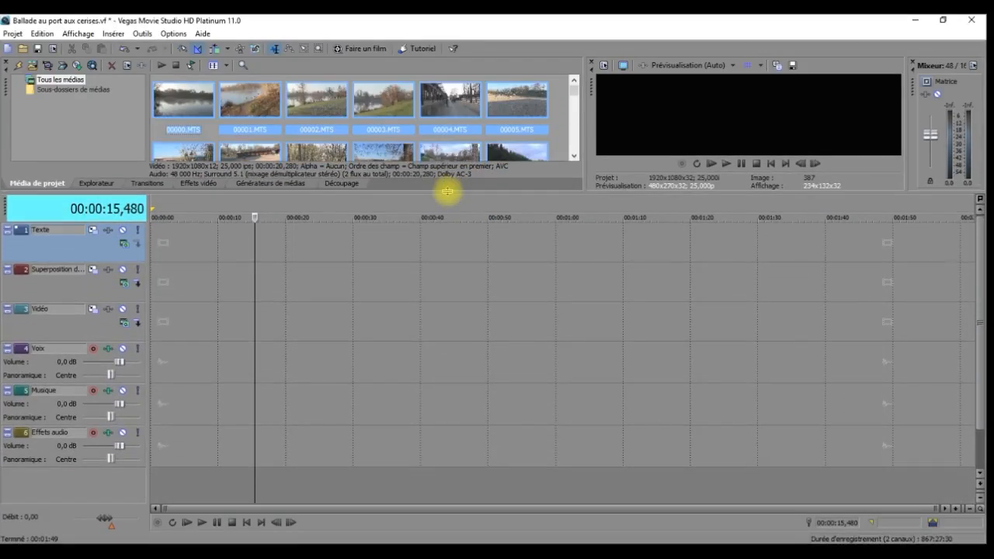
{"action": "left_click_drag", "start_coordinate": [447, 191], "coordinate": [455, 360]}
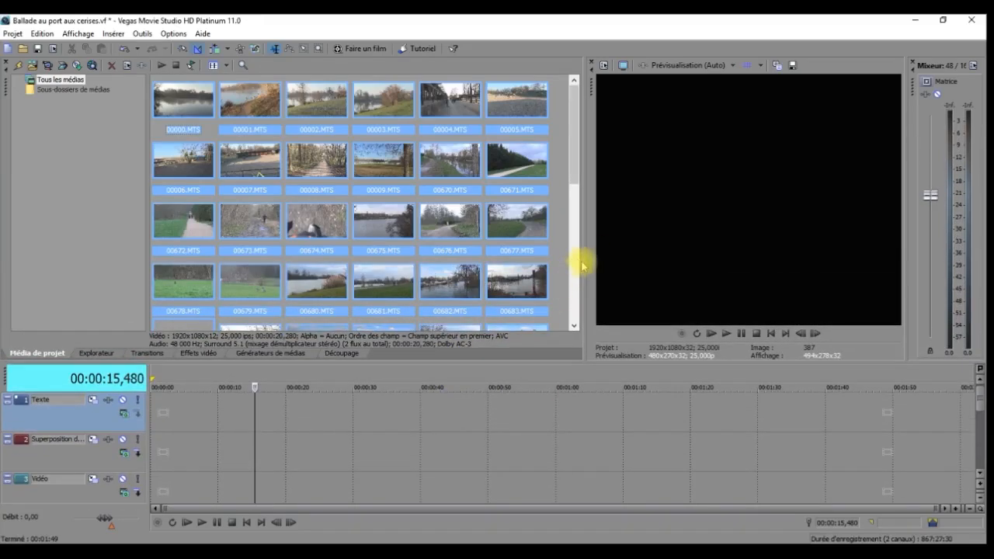
{"action": "mouse_move", "coordinate": [582, 262]}
{"action": "left_mouse_down"}
{"action": "mouse_move", "coordinate": [528, 253]}
{"action": "mouse_move", "coordinate": [437, 262]}
{"action": "mouse_move", "coordinate": [579, 271]}
{"action": "left_mouse_up"}
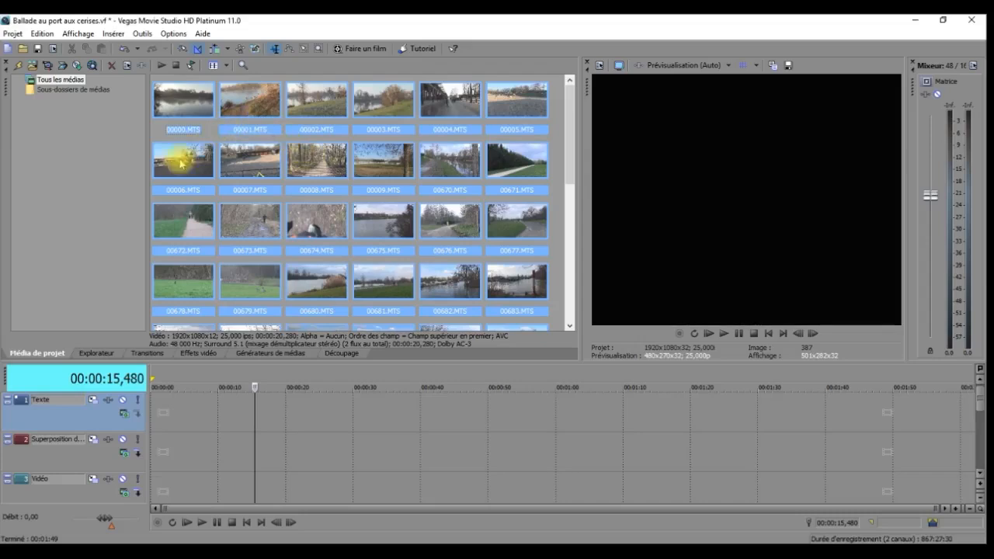
{"action": "left_click", "coordinate": [92, 355]}
{"action": "left_click", "coordinate": [155, 354]}
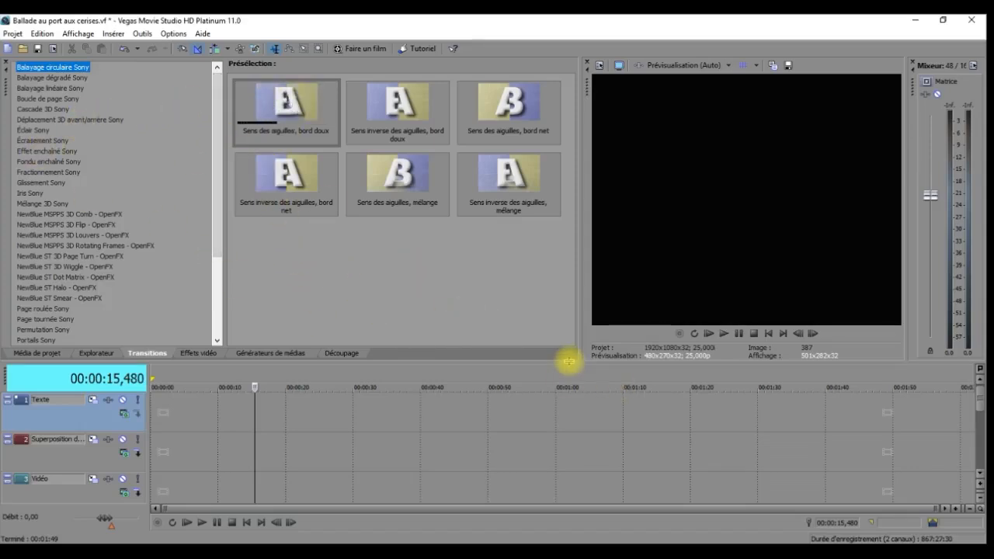
{"action": "left_click_drag", "start_coordinate": [568, 361], "coordinate": [557, 306]}
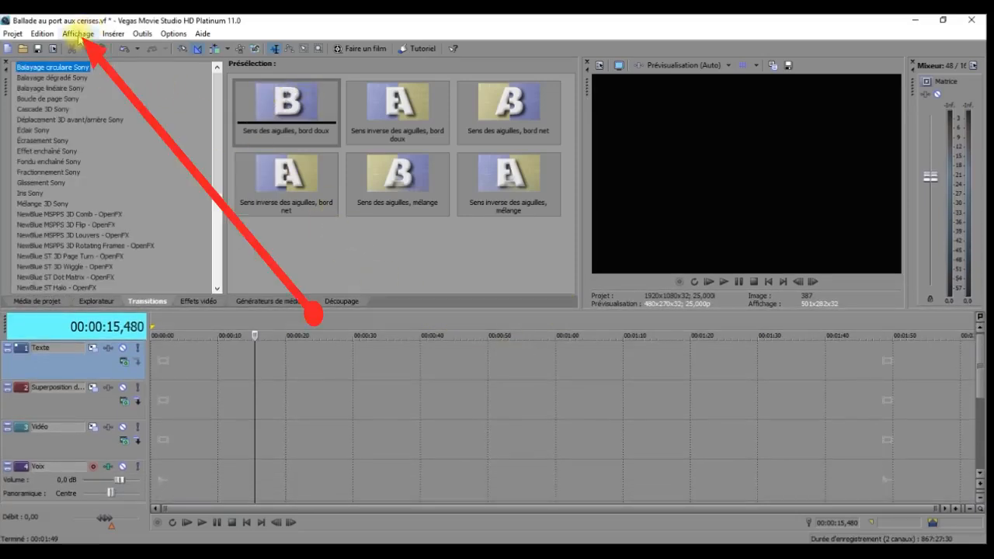
Restore the default window layout and enlarge the timeline area to reveal all the tracks
{"action": "left_click", "coordinate": [78, 34]}
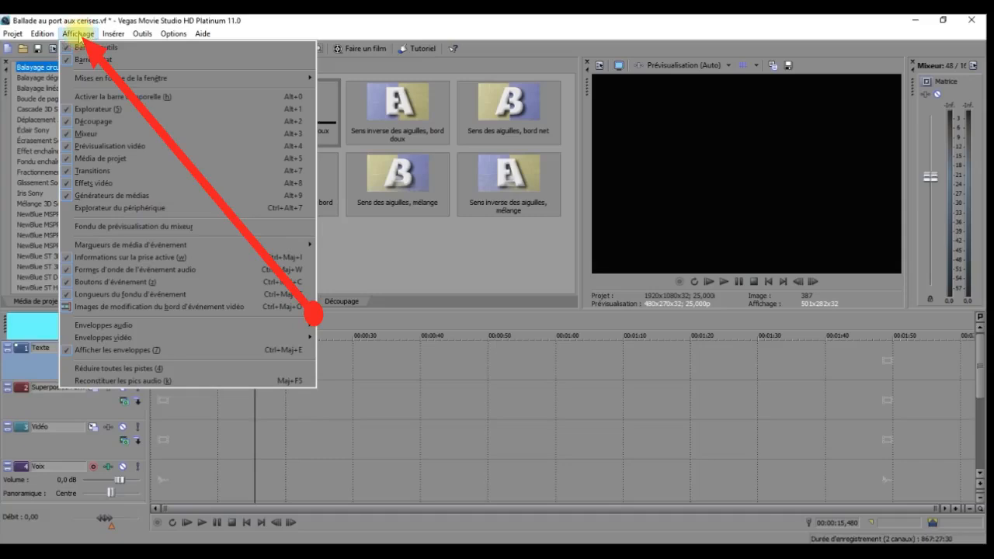
{"action": "mouse_move", "coordinate": [100, 77]}
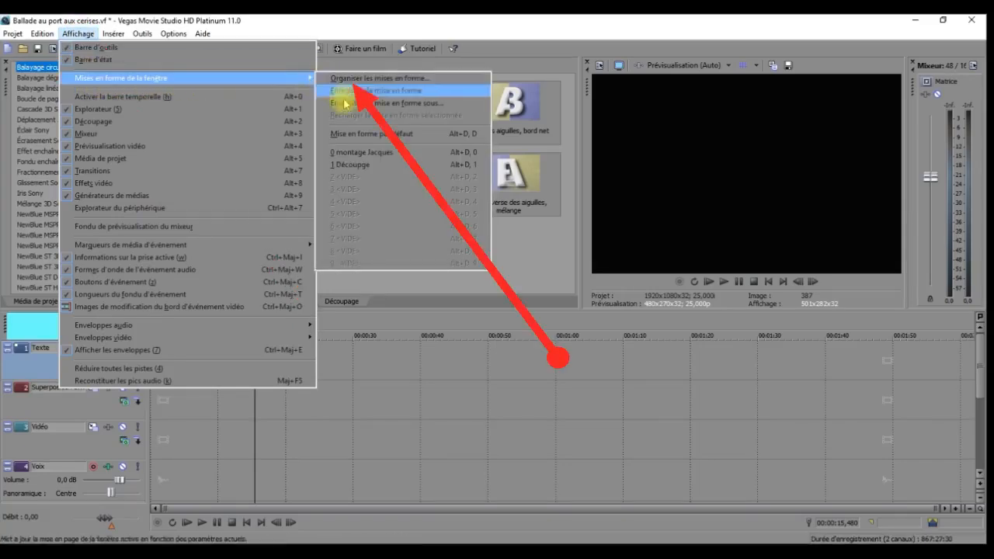
{"action": "left_click", "coordinate": [385, 134]}
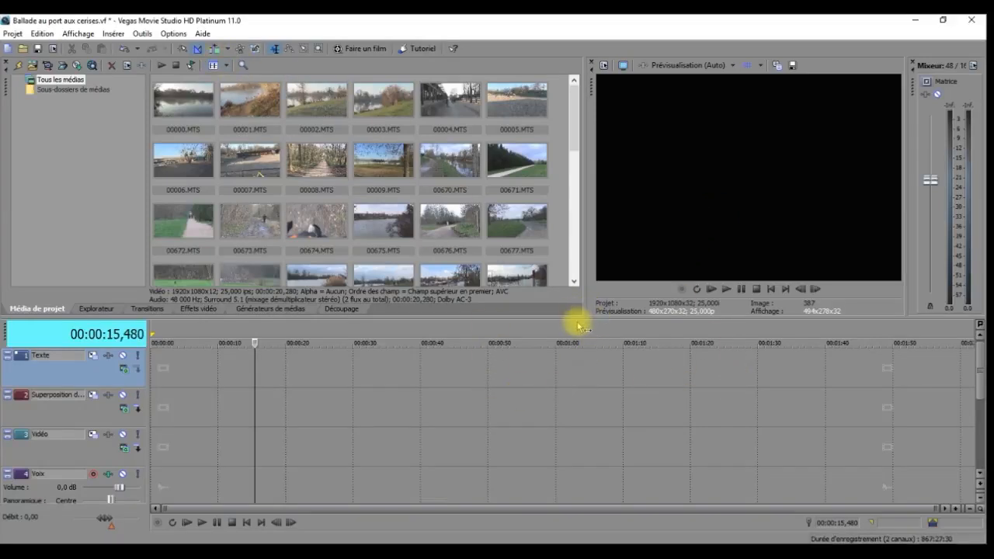
{"action": "left_click_drag", "start_coordinate": [552, 215], "coordinate": [549, 190]}
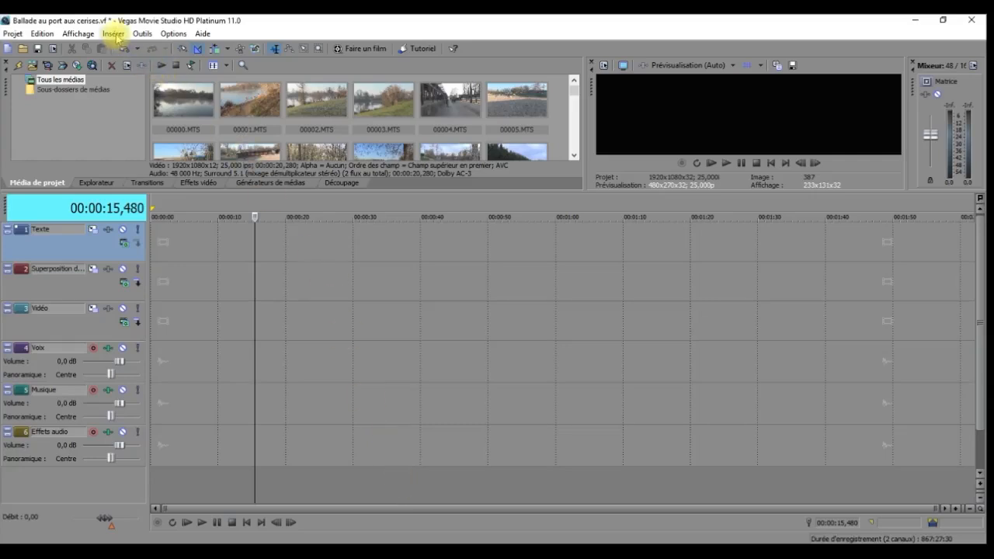
Apply the saved custom montage window layout
{"action": "left_click", "coordinate": [92, 35]}
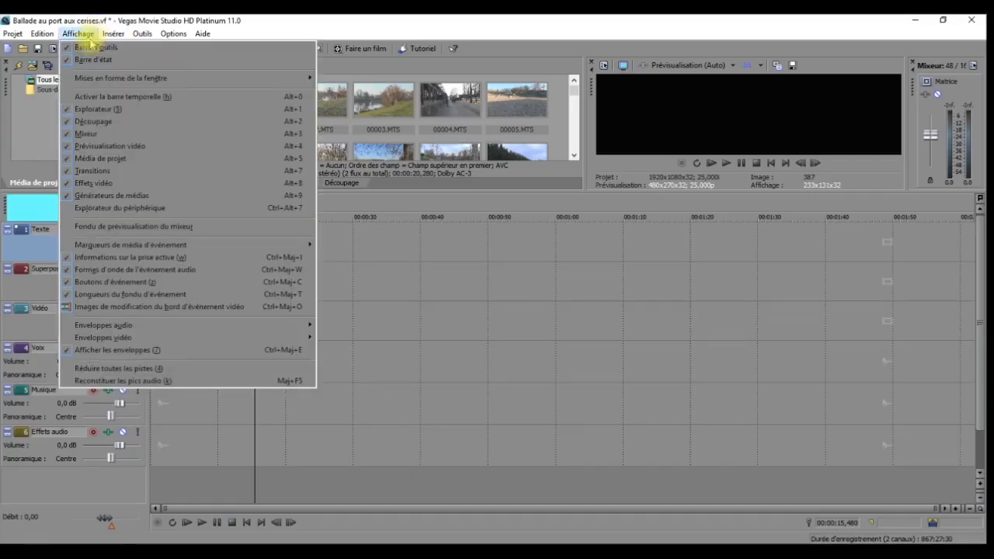
{"action": "mouse_move", "coordinate": [99, 78]}
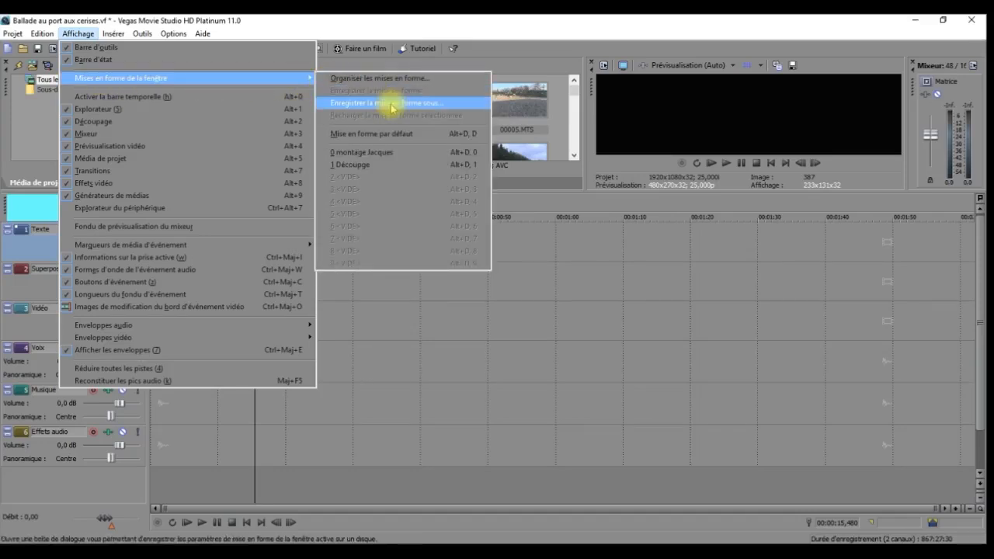
{"action": "left_click", "coordinate": [390, 159]}
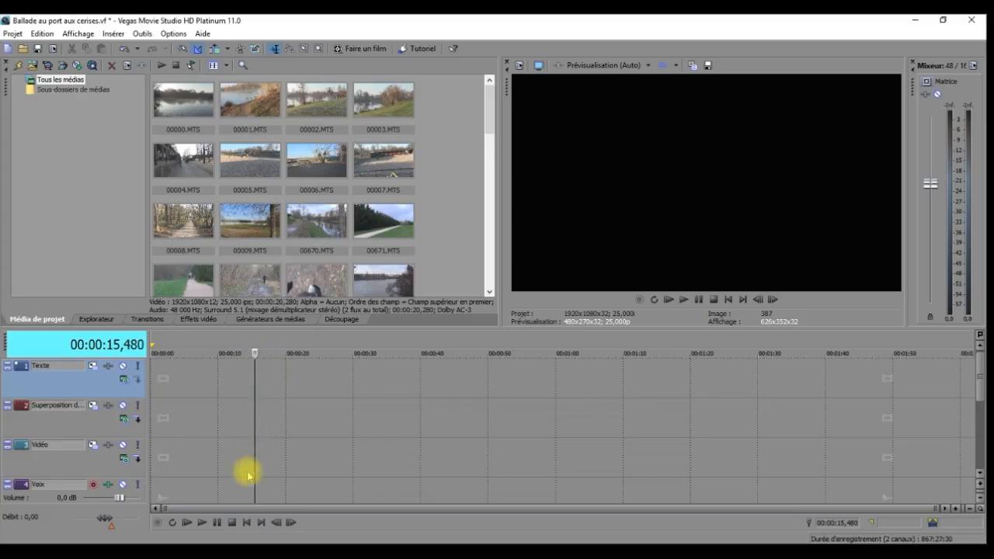
Place 00000.MTS on the Vidéo track at about 16 s, declining surround 5.1 mode, and add 00005.MTS directly after it
{"action": "left_click", "coordinate": [198, 106]}
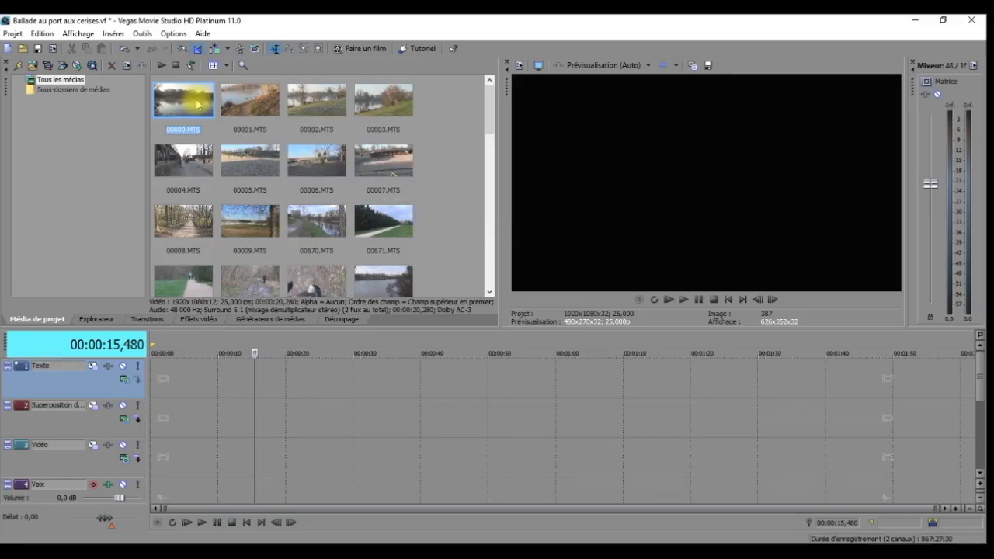
{"action": "left_click_drag", "start_coordinate": [198, 105], "coordinate": [264, 226]}
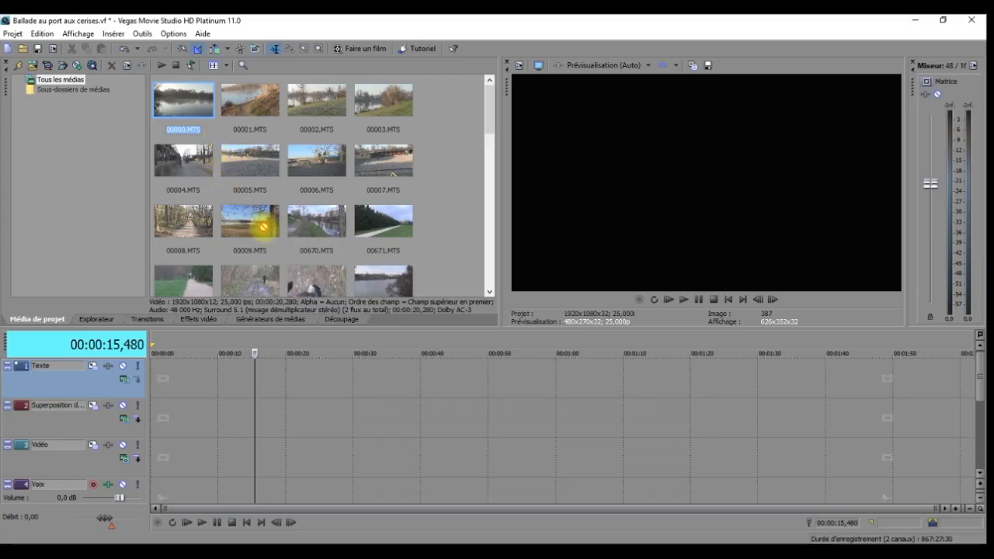
{"action": "left_click_drag", "start_coordinate": [263, 226], "coordinate": [266, 456]}
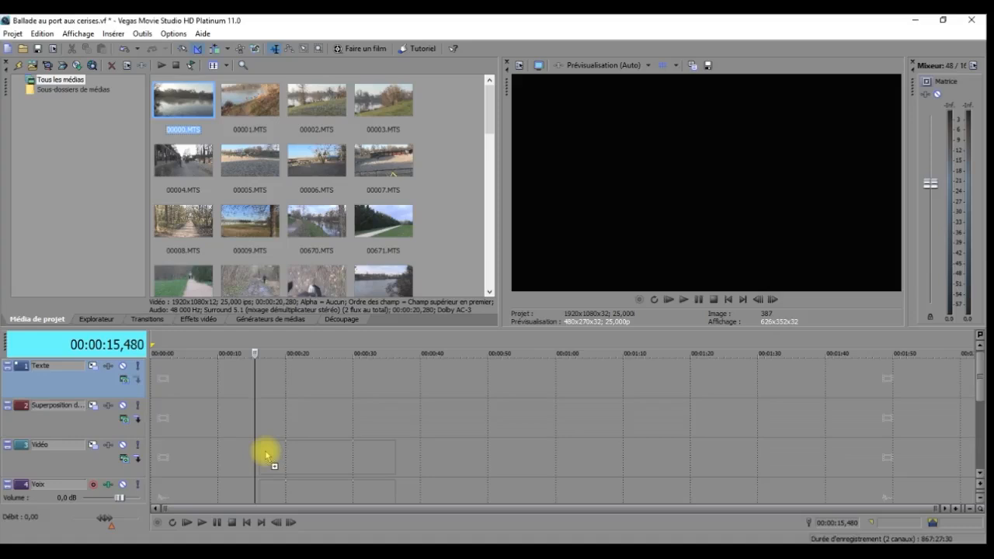
{"action": "left_click_drag", "start_coordinate": [266, 456], "coordinate": [267, 456]}
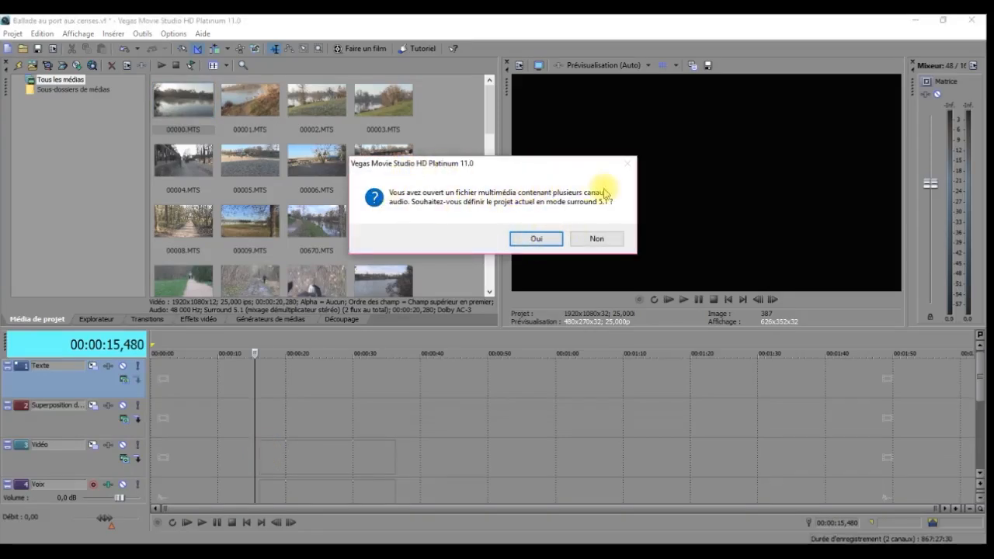
{"action": "left_click", "coordinate": [612, 242]}
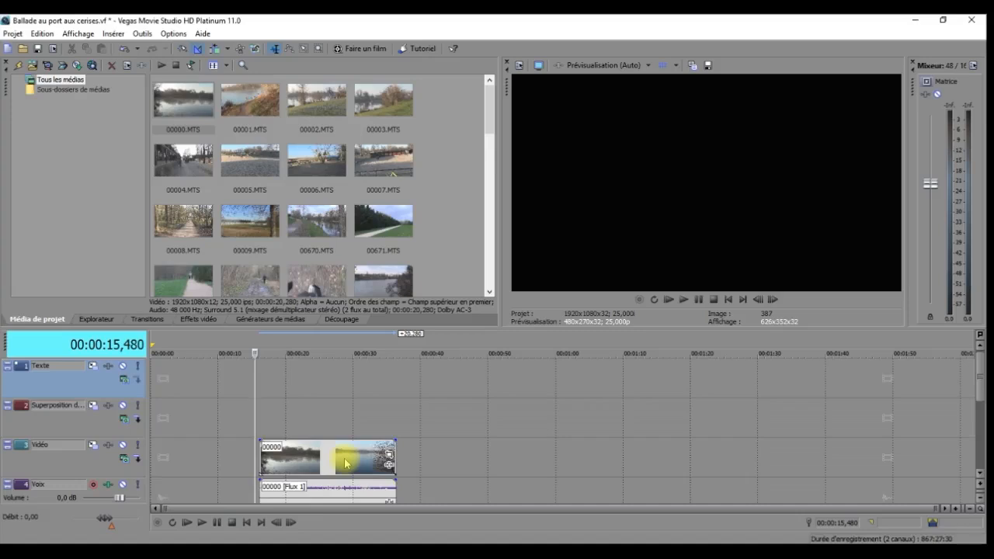
{"action": "left_click_drag", "start_coordinate": [260, 163], "coordinate": [404, 458]}
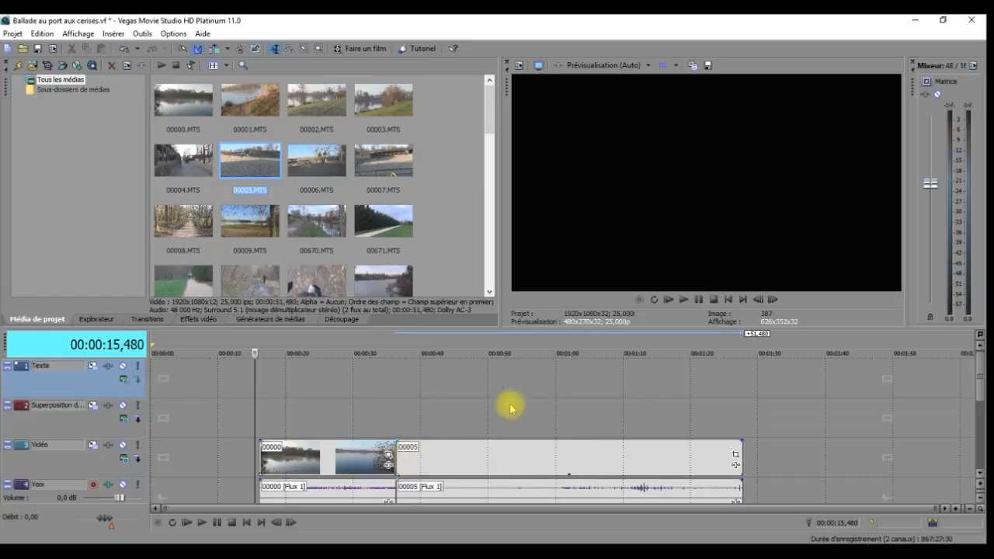
Delete the clips 00005 and 00000 from the timeline
{"action": "left_click", "coordinate": [623, 458]}
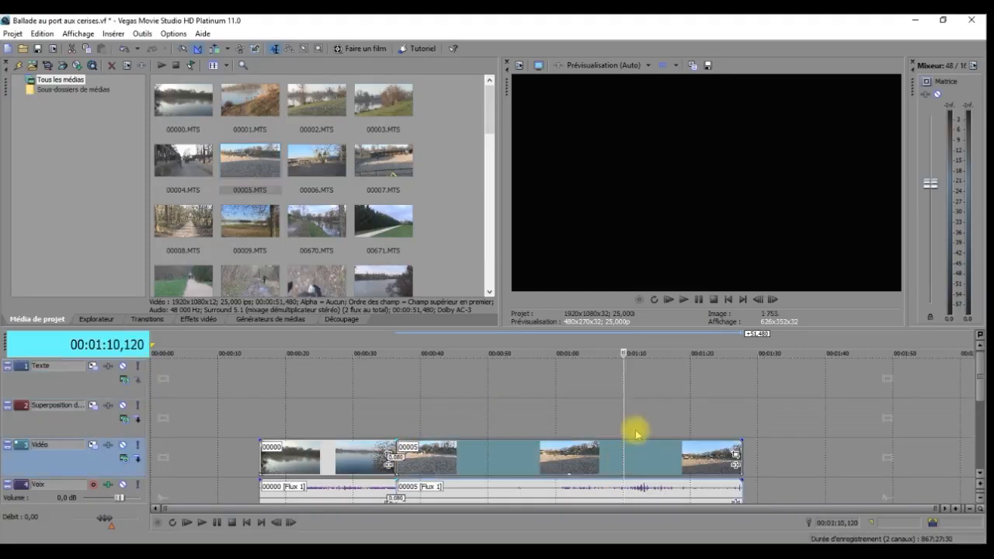
{"action": "key", "text": "Delete"}
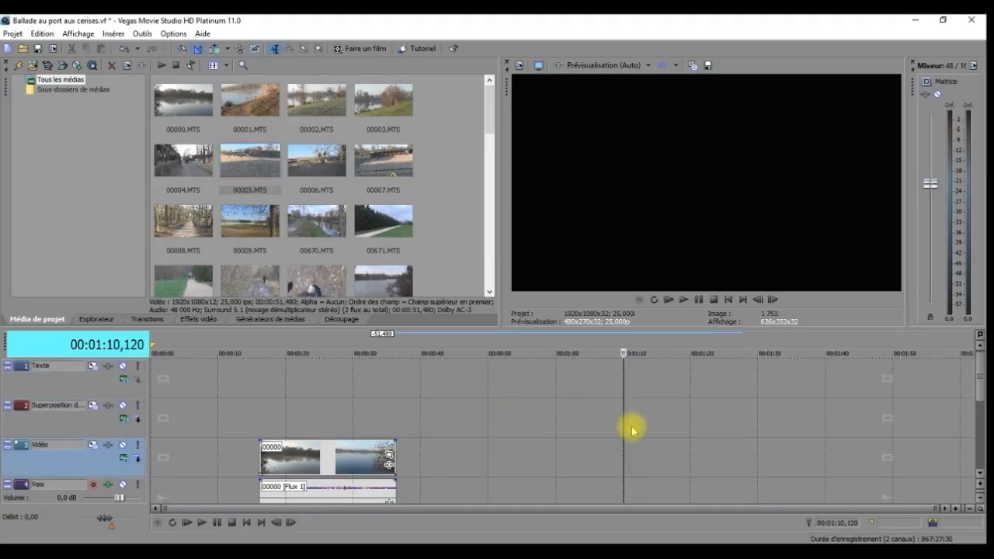
{"action": "left_click", "coordinate": [355, 458]}
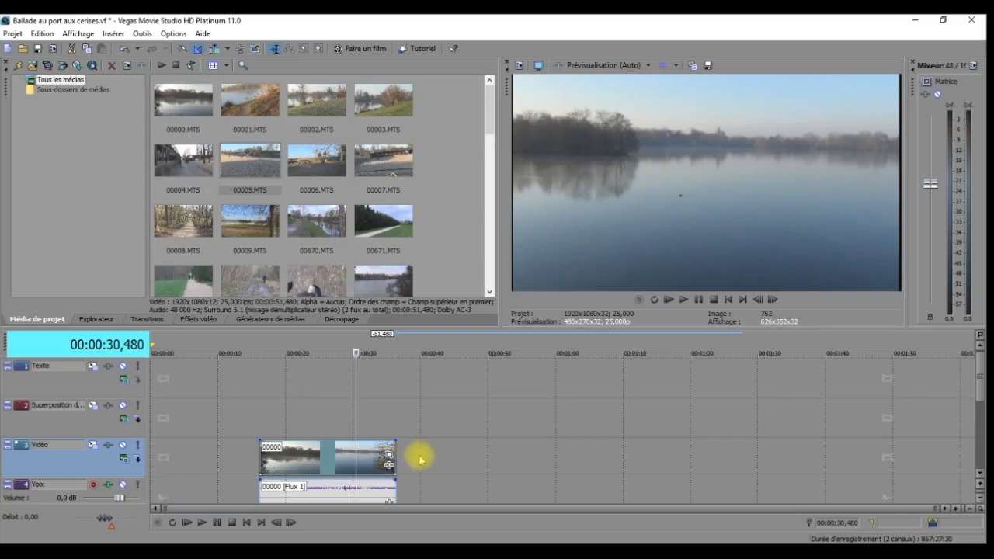
{"action": "key", "text": "Delete"}
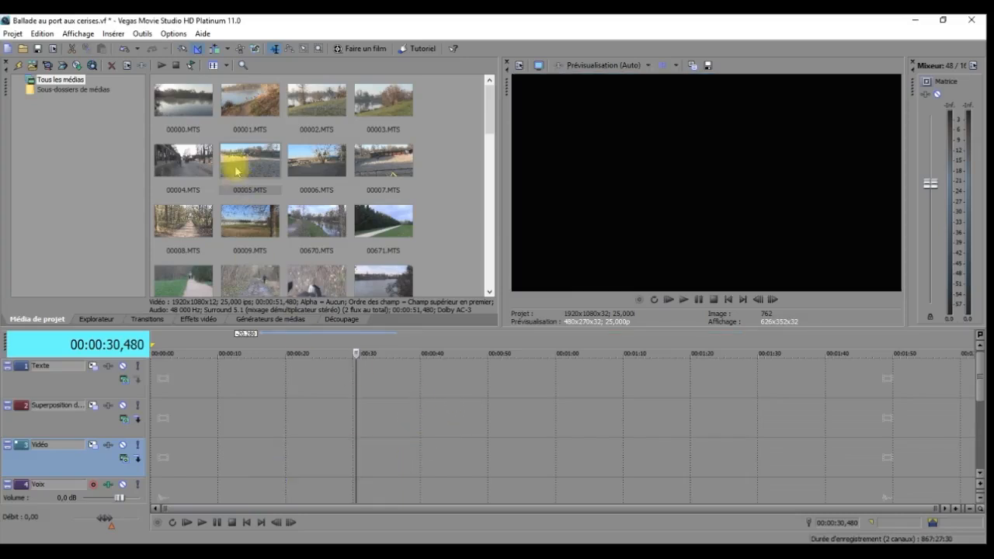
Insert 00000.MTS on the Vidéo track at the cursor position 00:00:30,480 and 00001.MTS directly after it
{"action": "left_click", "coordinate": [195, 110]}
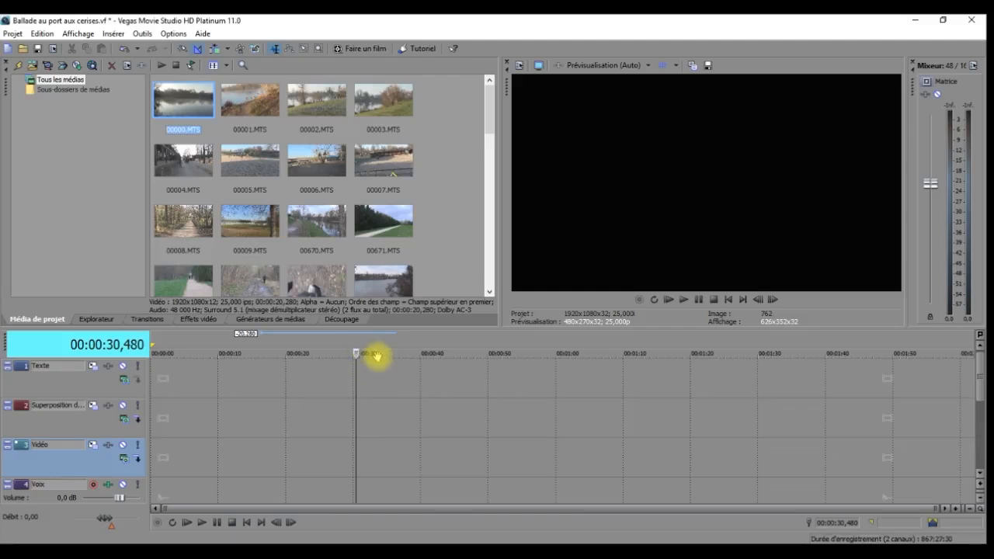
{"action": "left_click", "coordinate": [180, 99]}
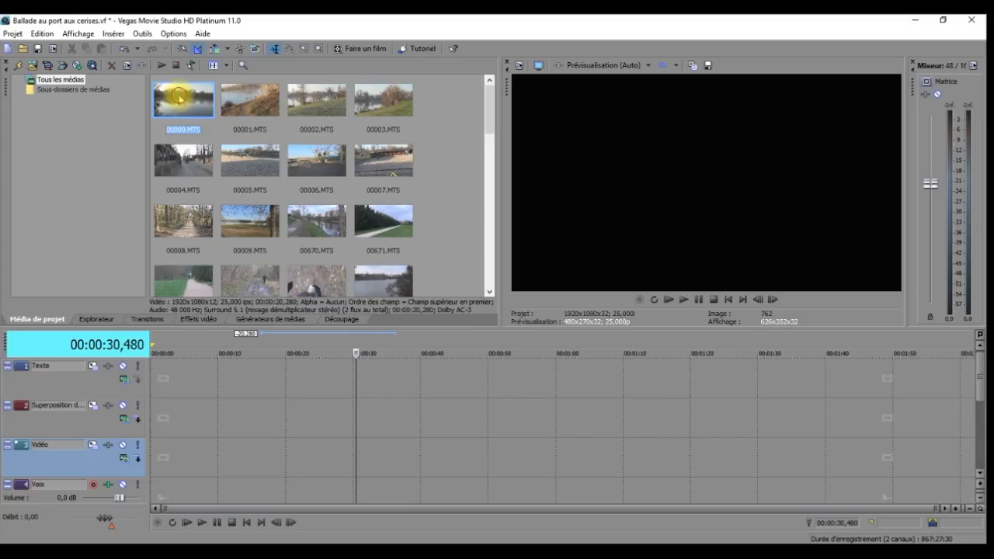
{"action": "double_click", "coordinate": [179, 99]}
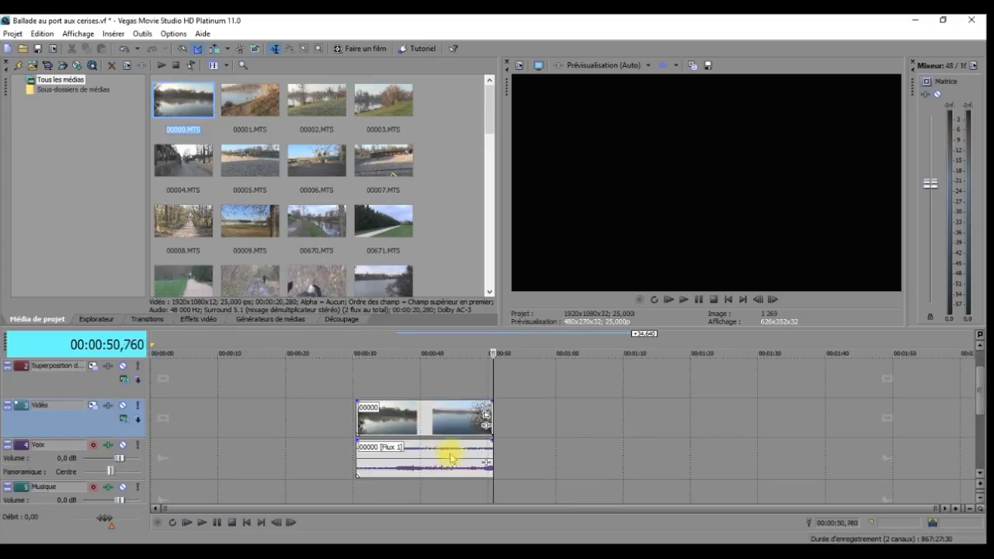
{"action": "left_click", "coordinate": [361, 423]}
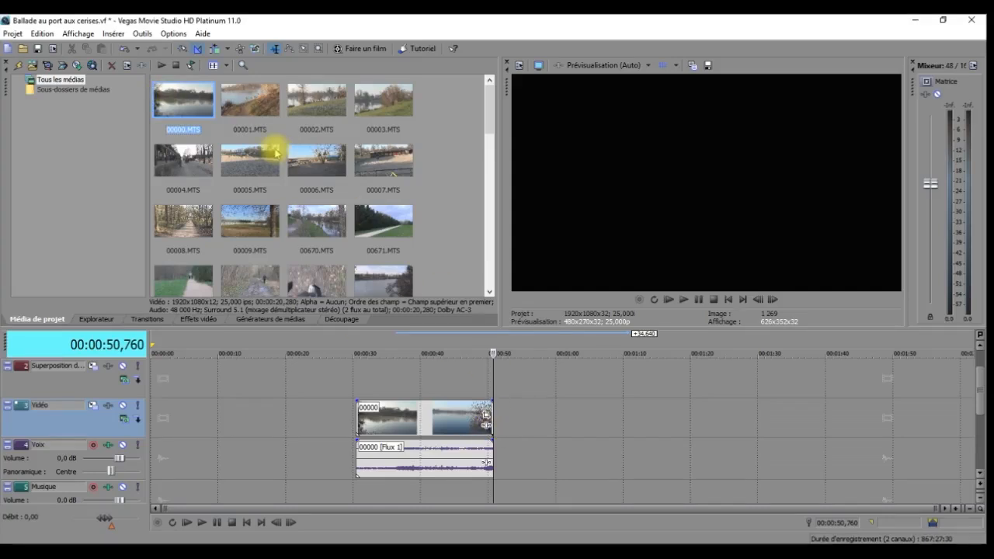
{"action": "double_click", "coordinate": [260, 113]}
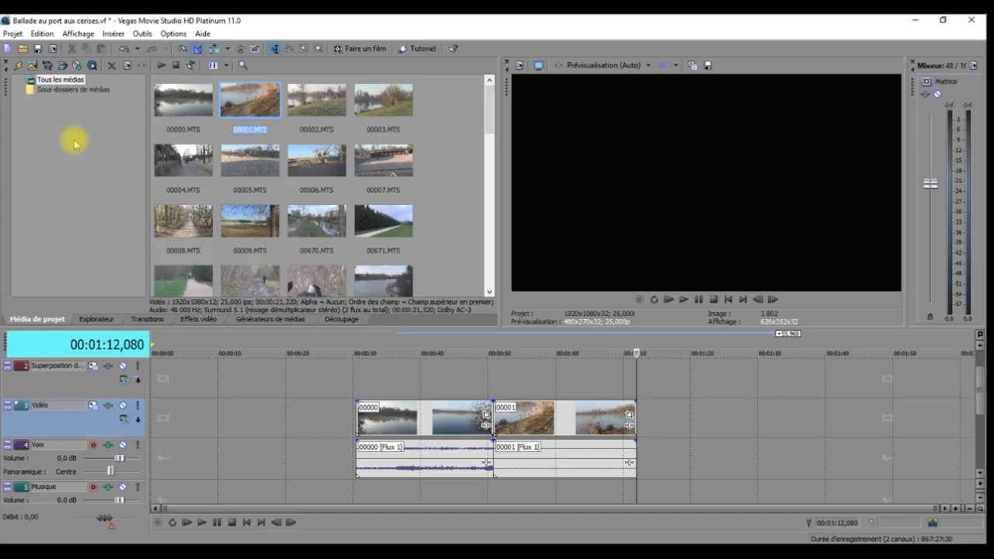
Save the project and close the video editor
{"action": "left_click", "coordinate": [14, 34]}
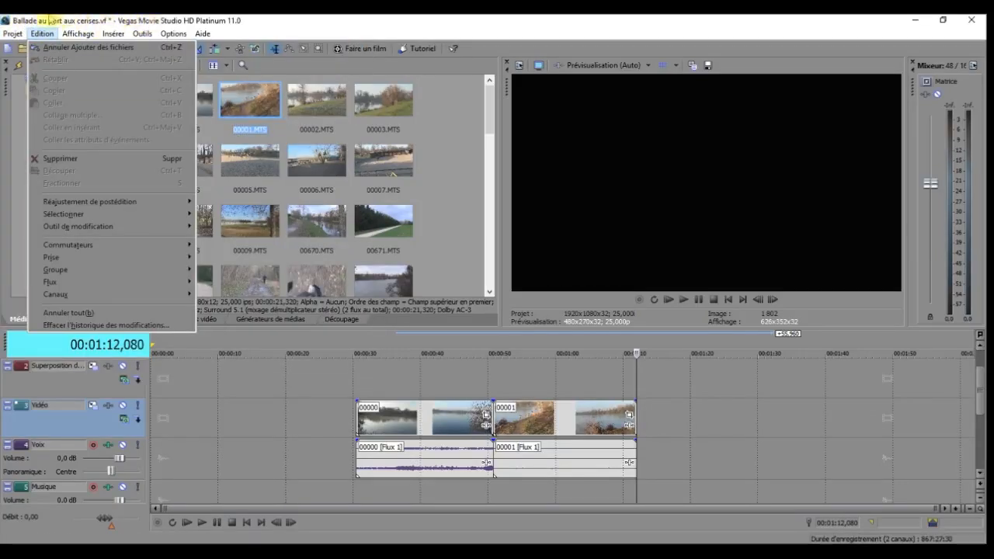
{"action": "mouse_move", "coordinate": [14, 34]}
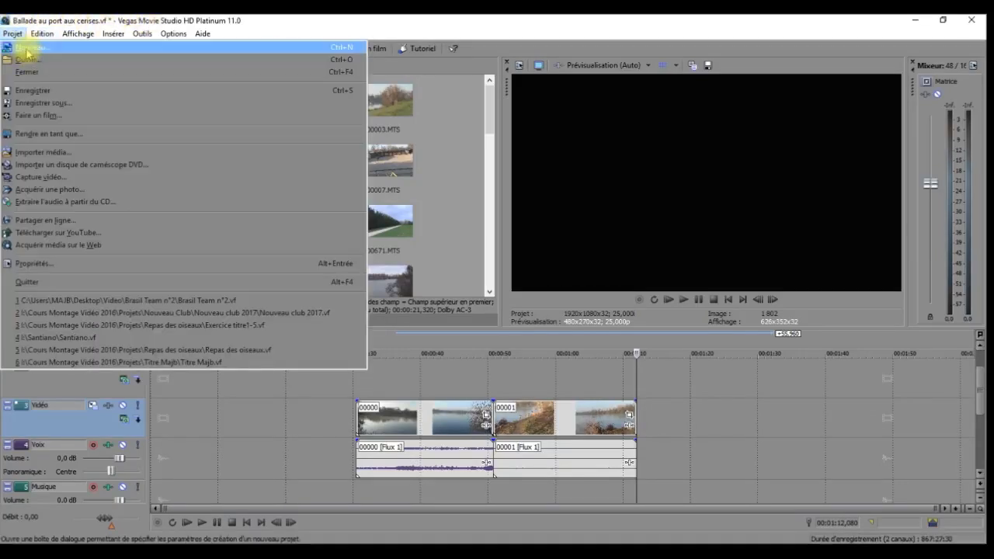
{"action": "left_click", "coordinate": [42, 93]}
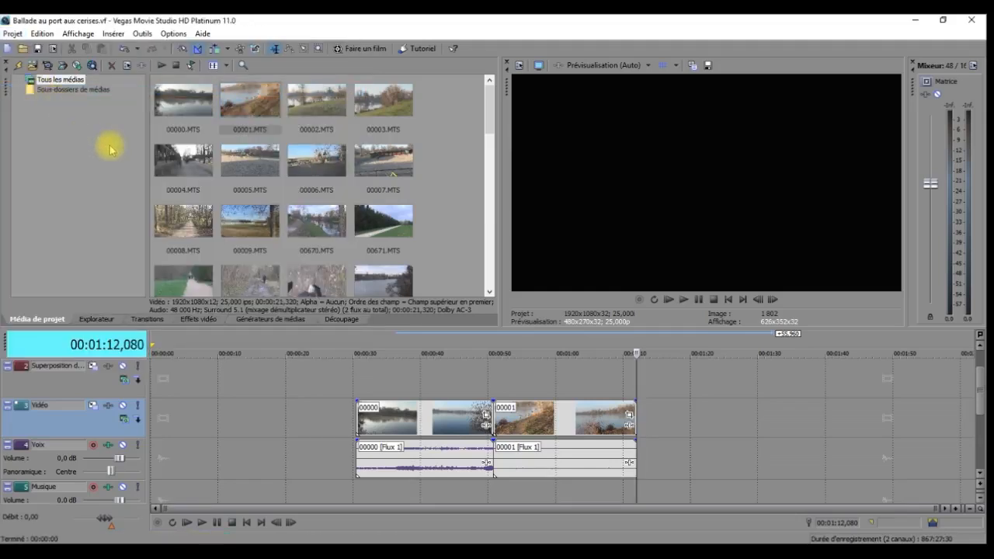
{"action": "left_click", "coordinate": [972, 21]}
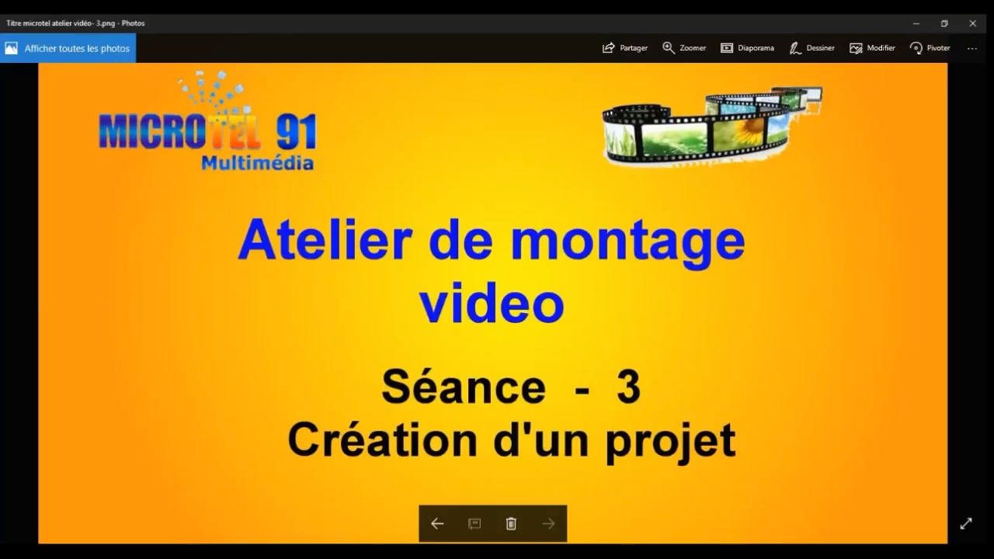
In Windows File Explorer, browse from Cours Montage Vidéo 2017 to the project folder "Ballade au port aux cerises" under Projets
{"action": "left_click", "coordinate": [327, 554]}
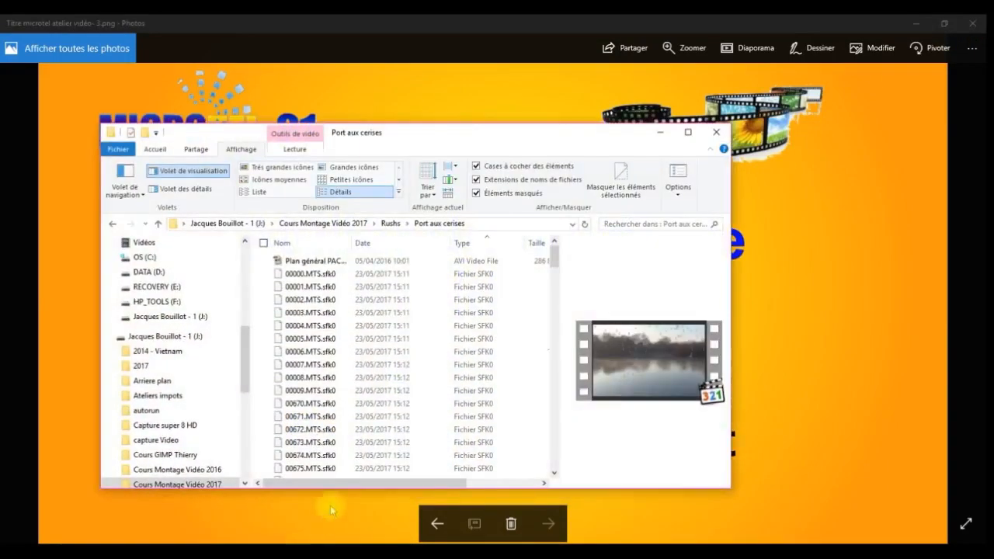
{"action": "left_click", "coordinate": [342, 224]}
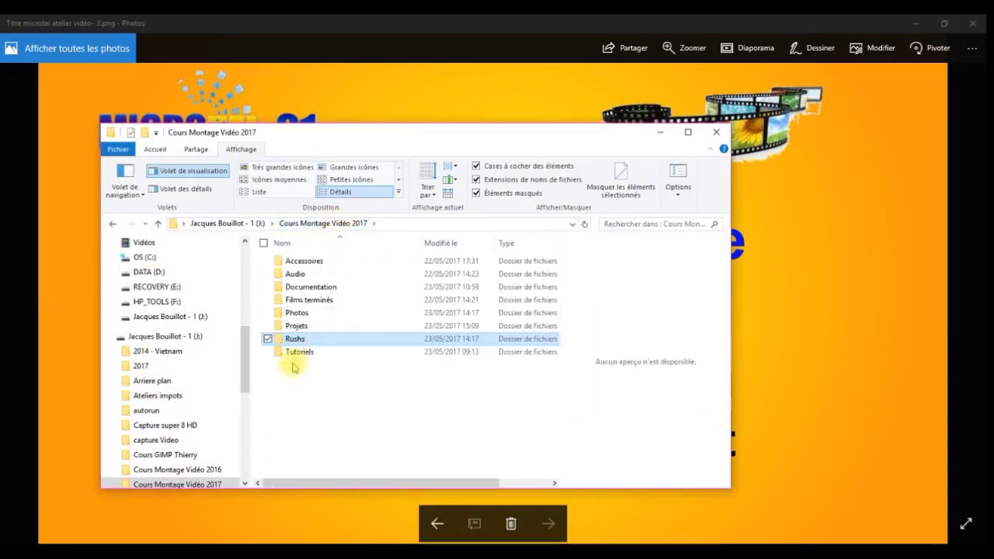
{"action": "left_click", "coordinate": [296, 330]}
{"action": "double_click", "coordinate": [295, 327]}
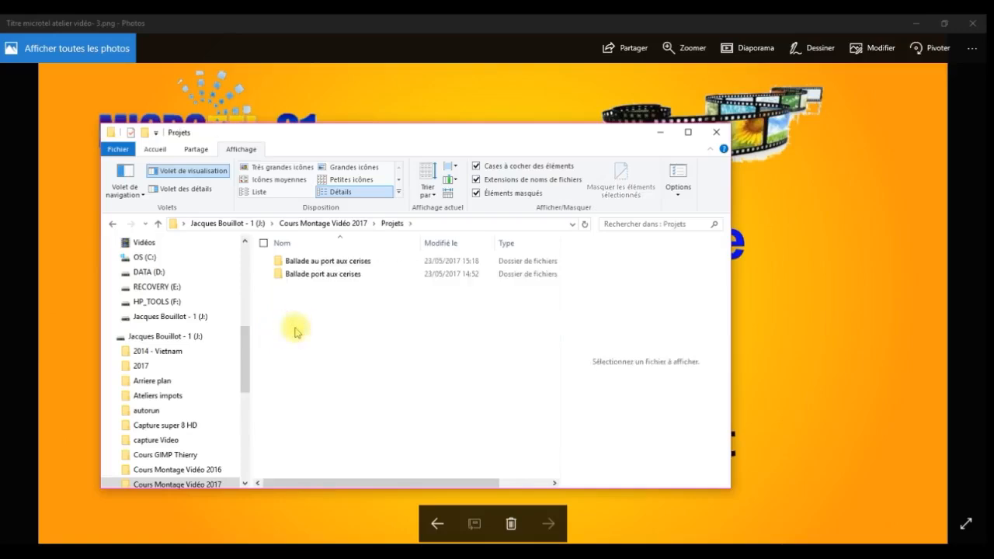
{"action": "double_click", "coordinate": [300, 263]}
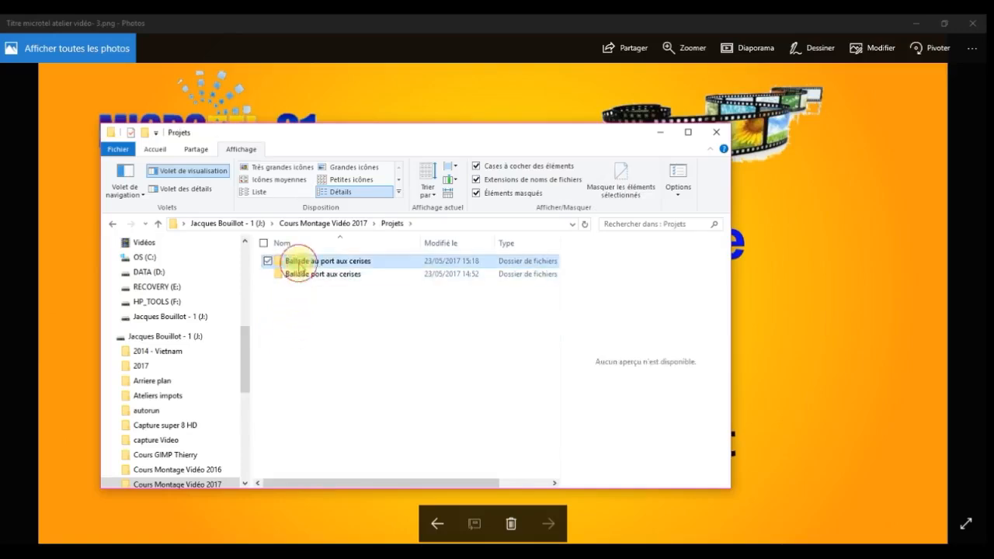